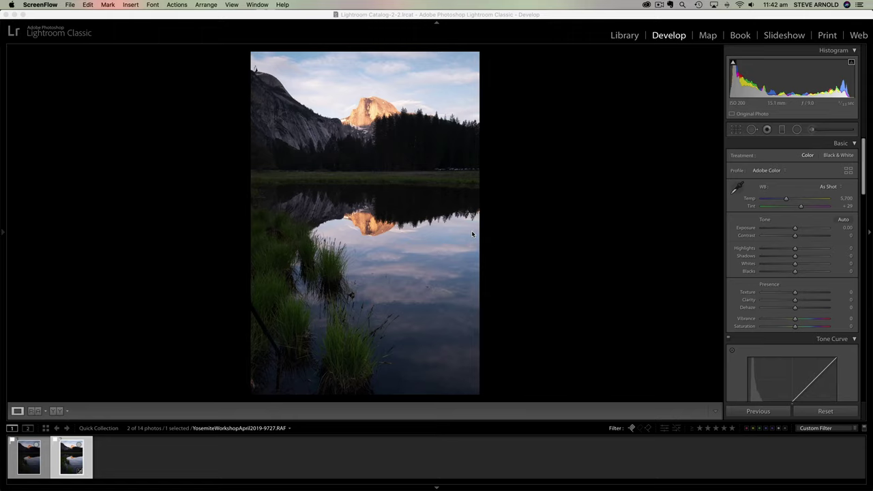
- Compare the 9725 and 9727 exposures and create a virtual copy of the 9727 photo
left_click(29, 462)
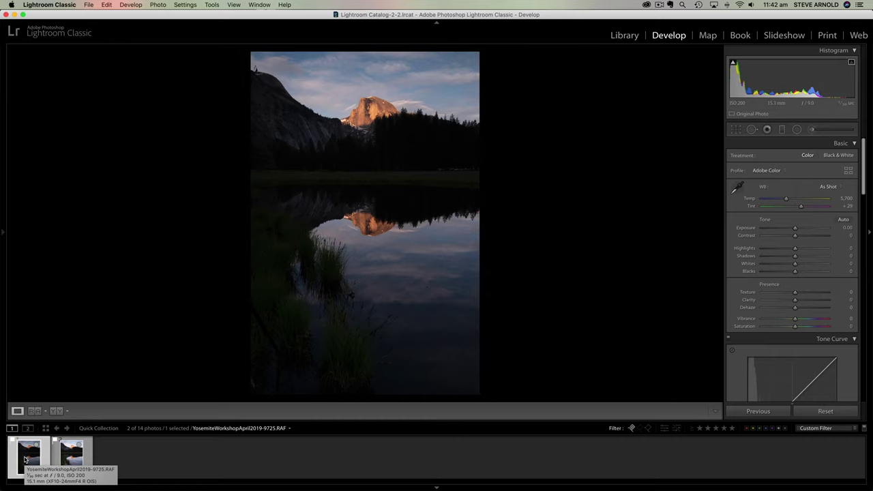
left_click(69, 455)
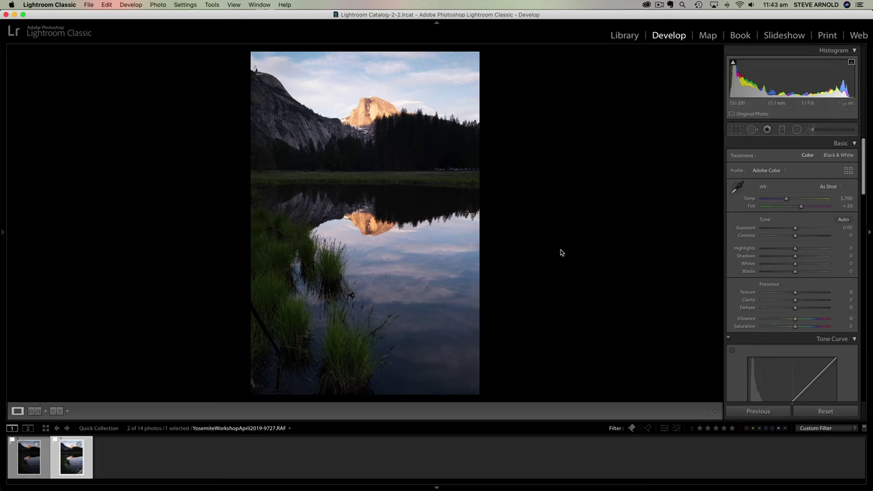
right_click(76, 457)
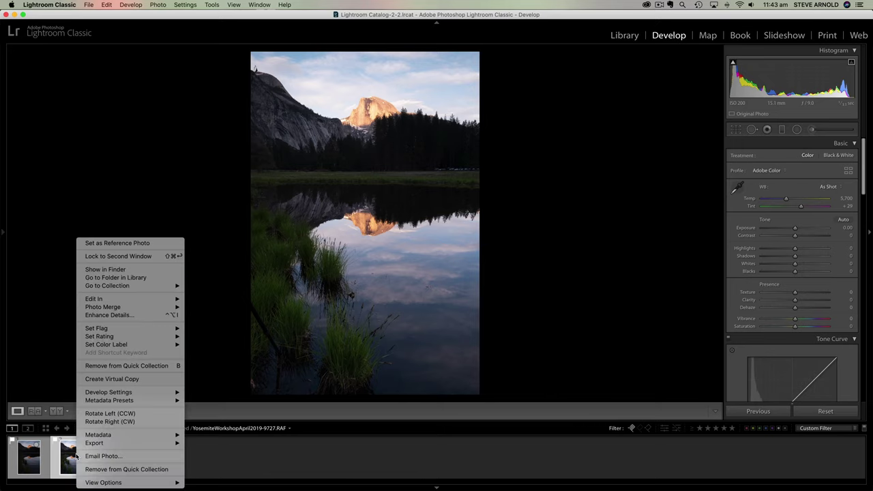
left_click(127, 379)
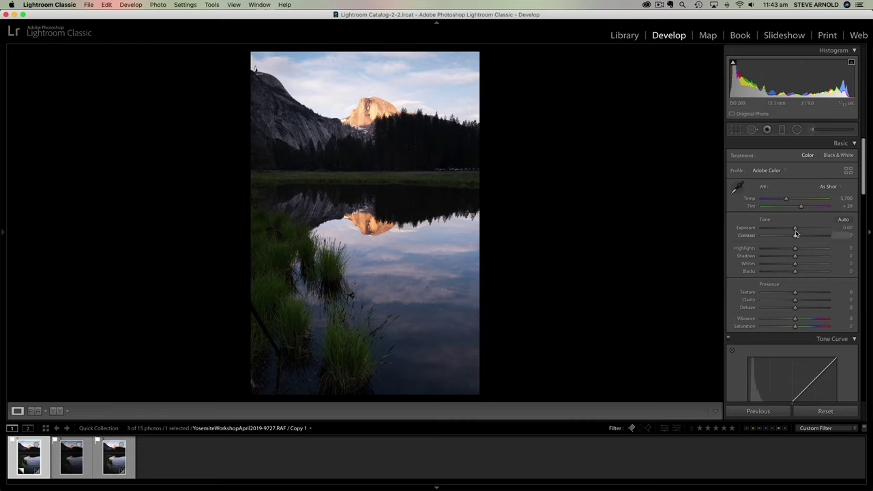
- Raise the virtual copy's Exposure to +1.50 and inspect the trees and Half Dome at 1:1
left_click_drag(795, 232, 806, 232)
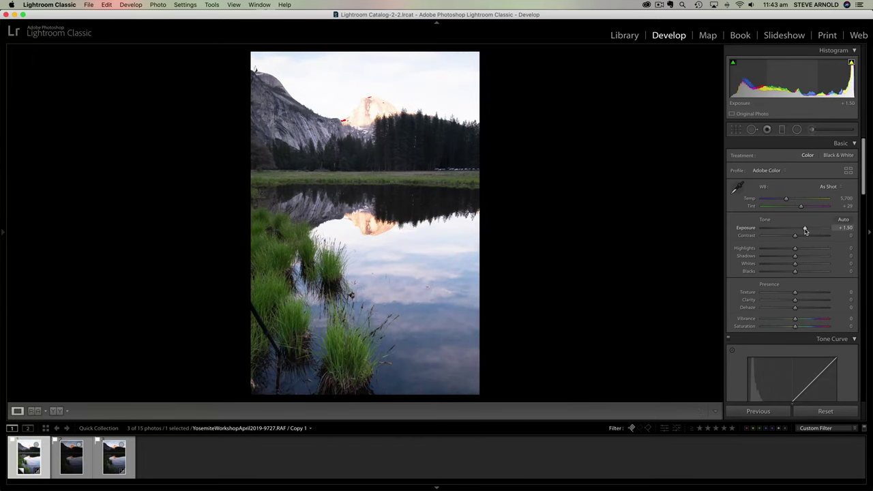
left_click(391, 144)
left_click_drag(503, 142, 452, 208)
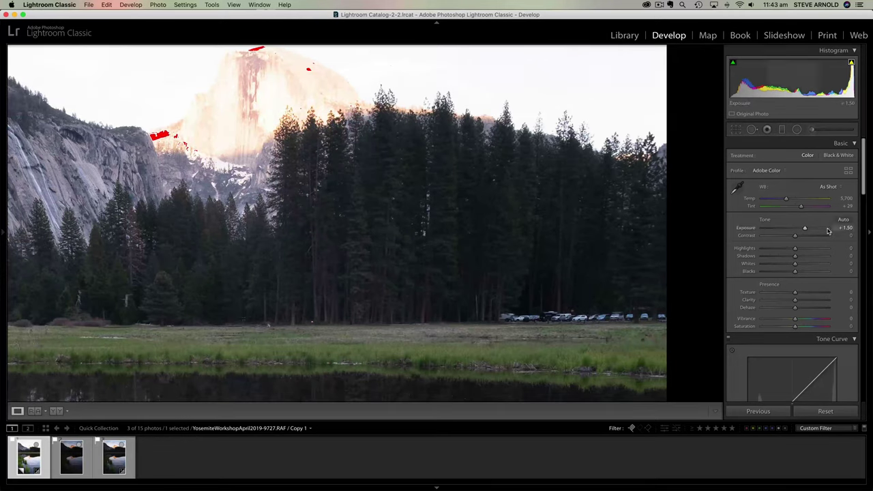
left_click(461, 259)
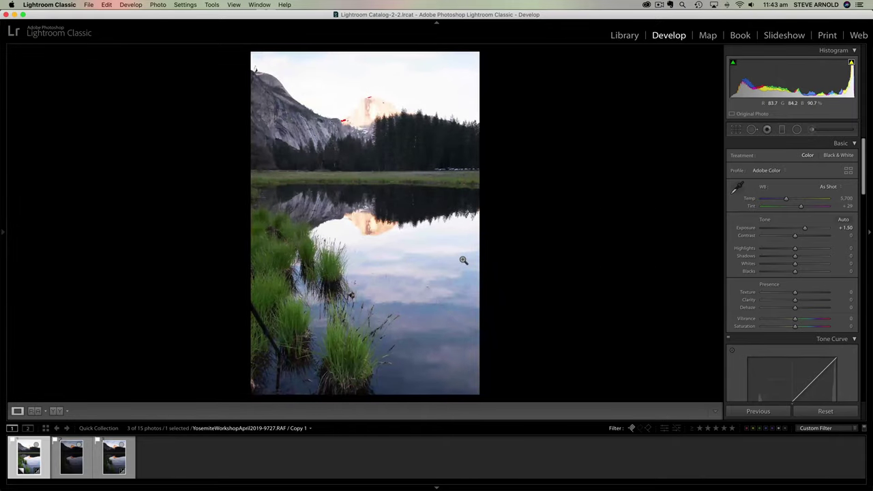
- Compare Copy 1 against the dark 9725 frame, then select all three exposures
left_click(75, 457)
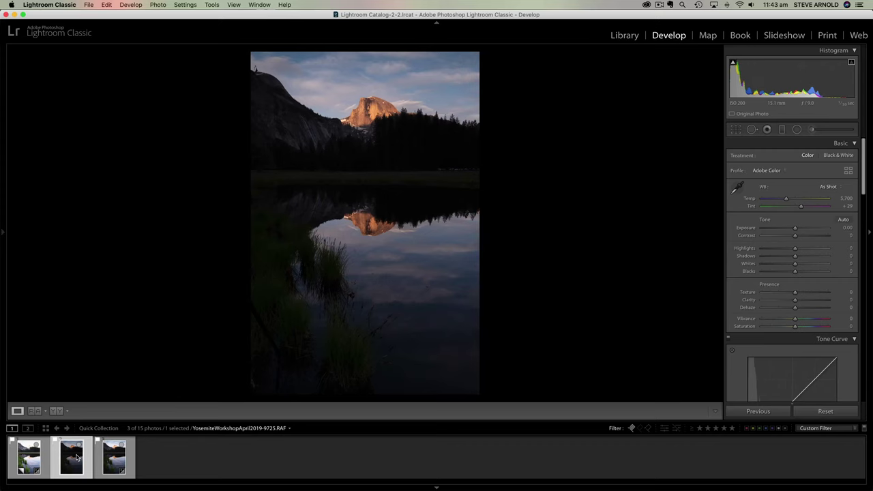
left_click(23, 461)
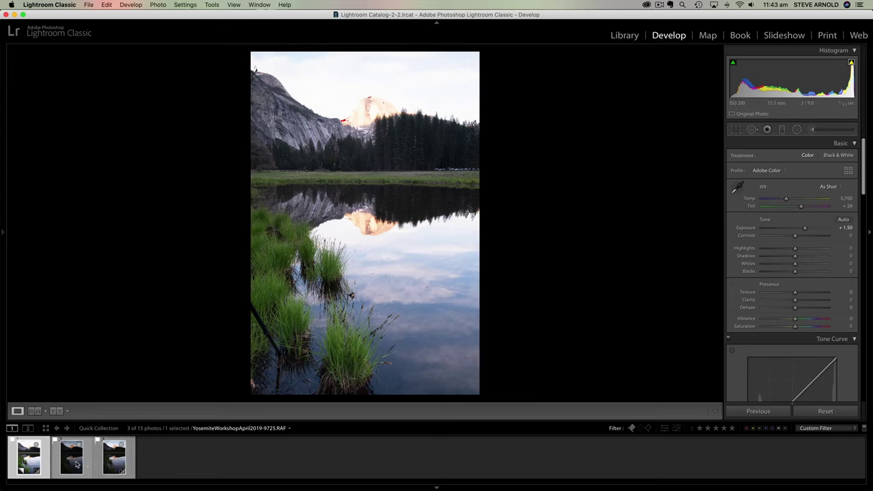
left_click(119, 463, "shift")
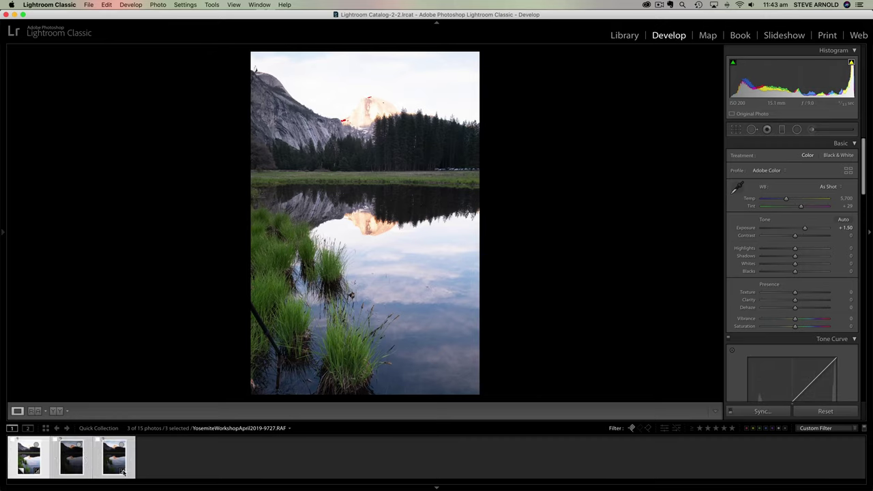
- Use Edit In > Open as Layers in Photoshop on the three selected exposures
right_click(115, 462)
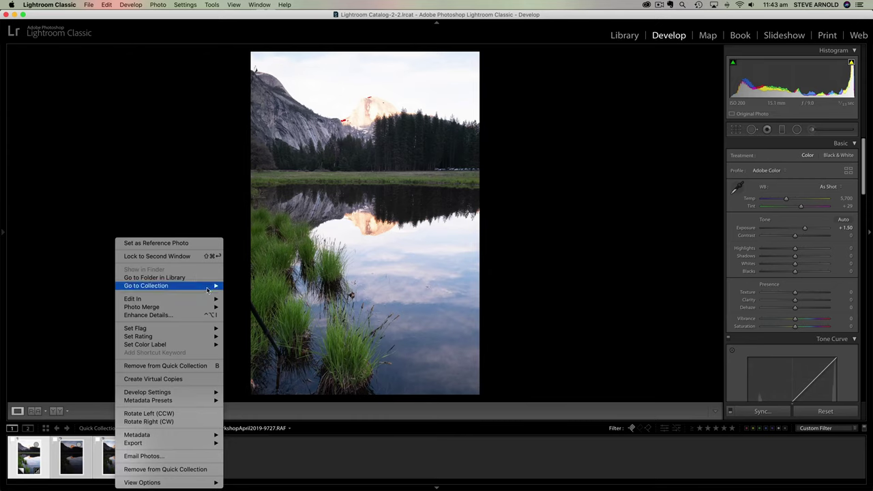
mouse_move(208, 300)
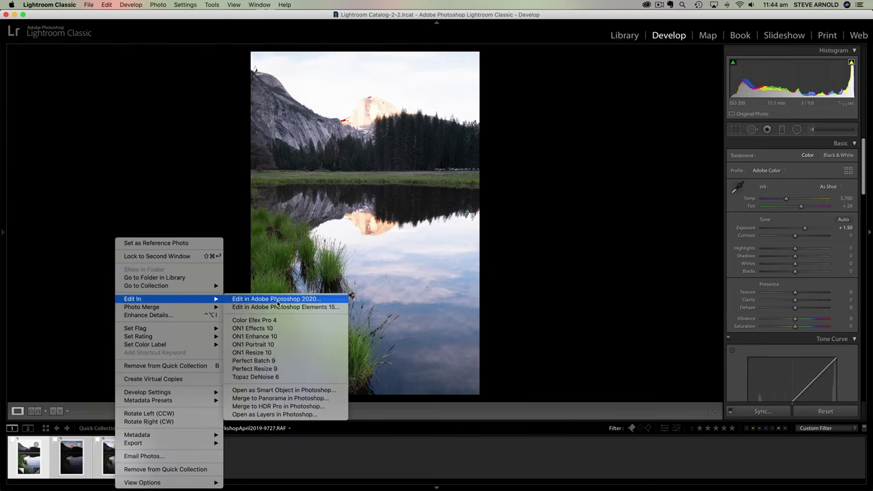
left_click(285, 415)
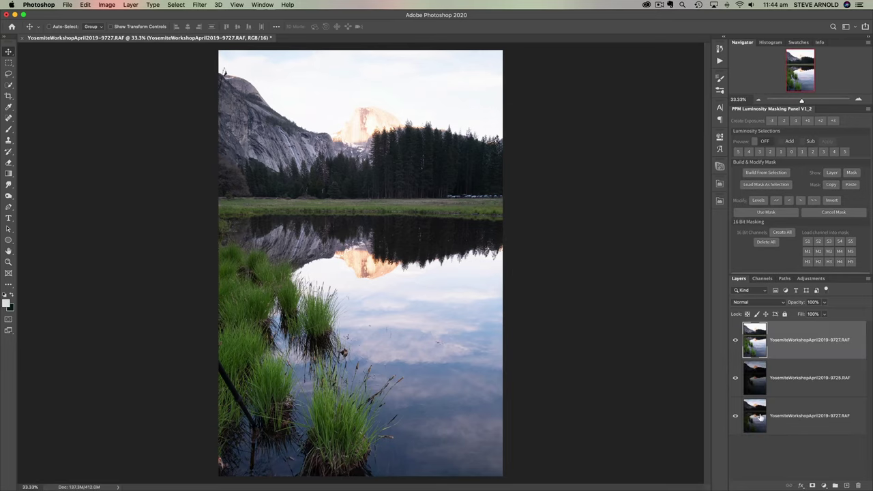
- Move the 9727 layer above 9725 and hide the brightened top copy
left_click_drag(756, 414, 759, 360)
left_click(755, 345)
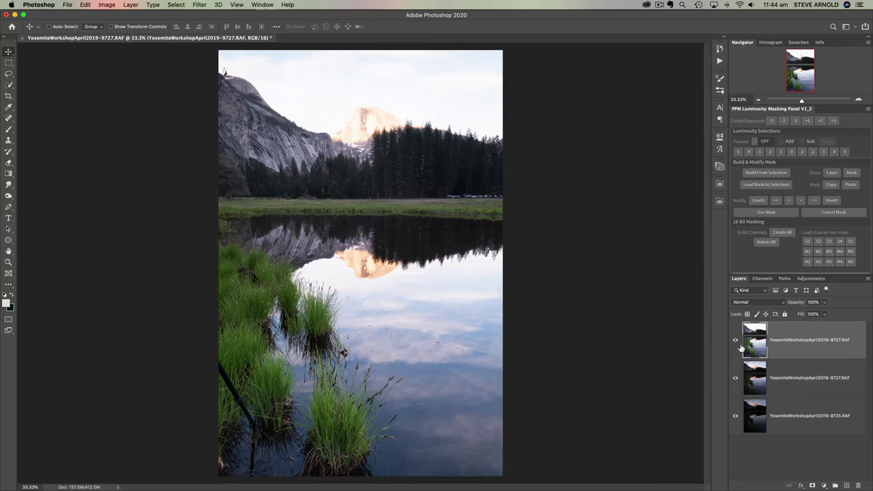
left_click(736, 341)
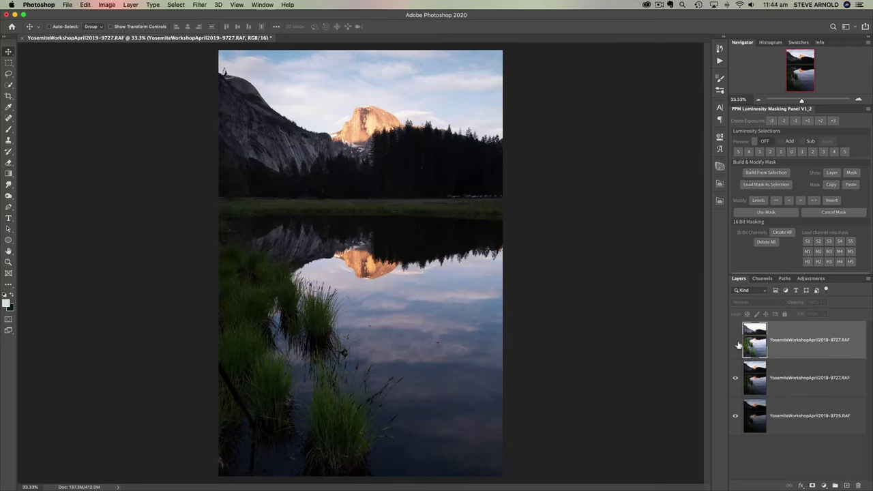
- Compare the middle 9727 layer against 9725, then give it a white layer mask
left_click(735, 379)
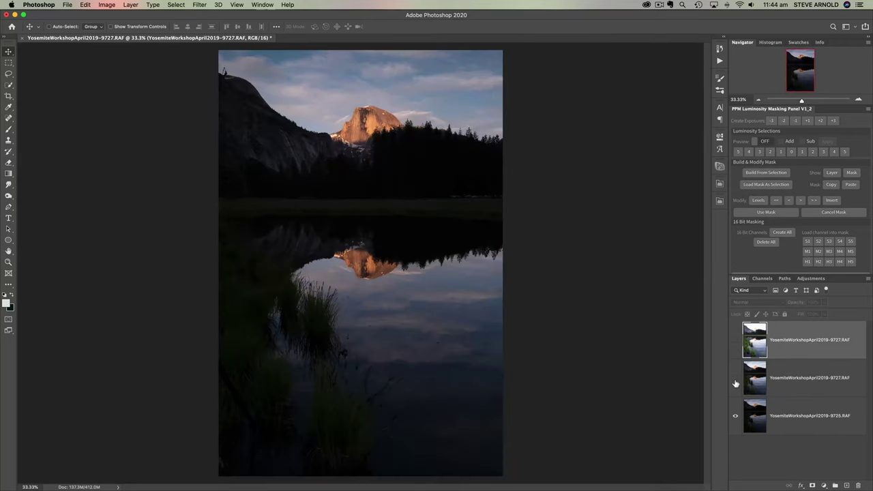
left_click(735, 382)
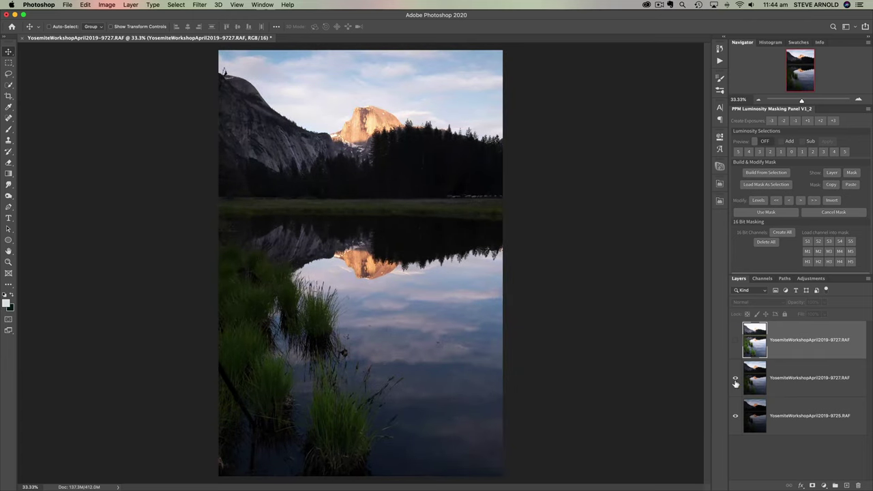
left_click(761, 377)
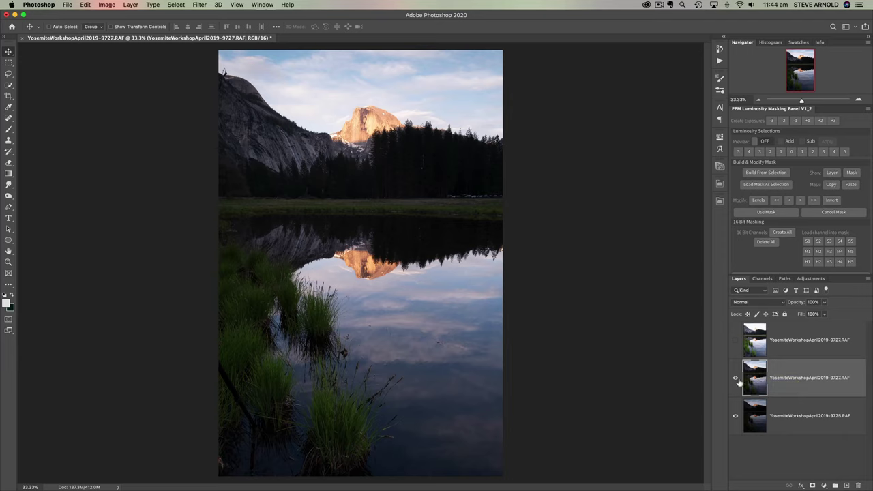
left_click(736, 380)
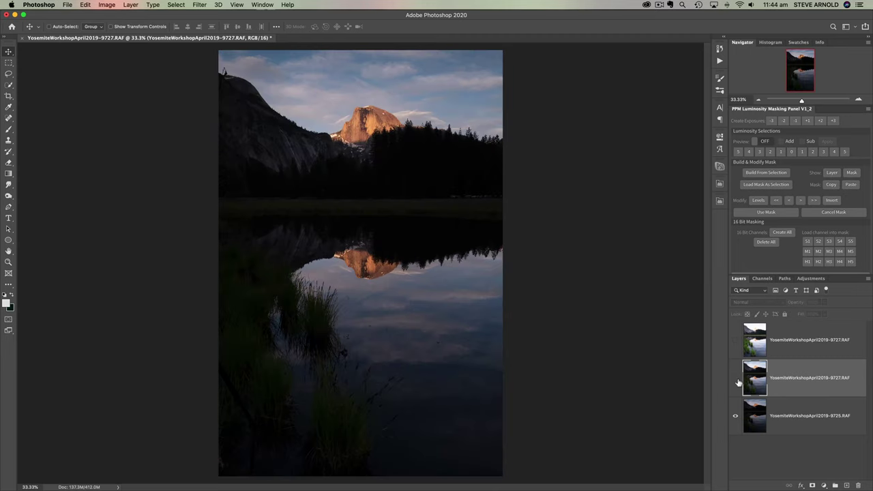
left_click(736, 380)
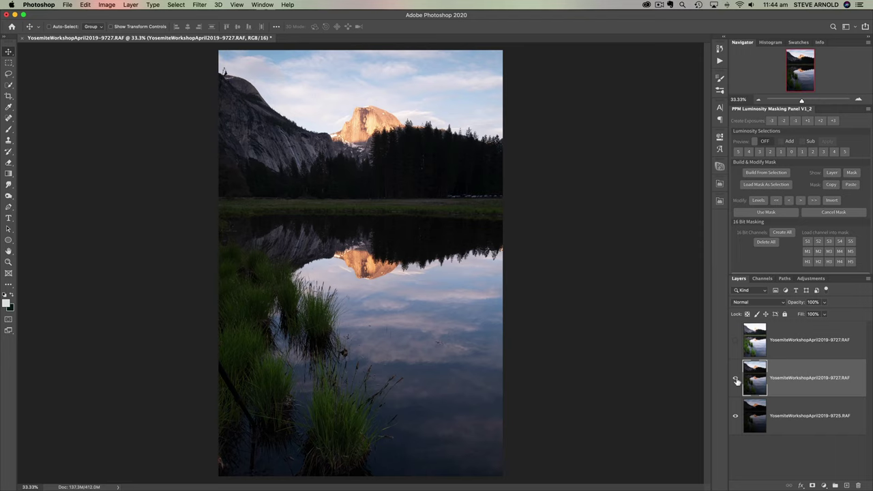
left_click(736, 380)
left_click(736, 380)
left_click(738, 382)
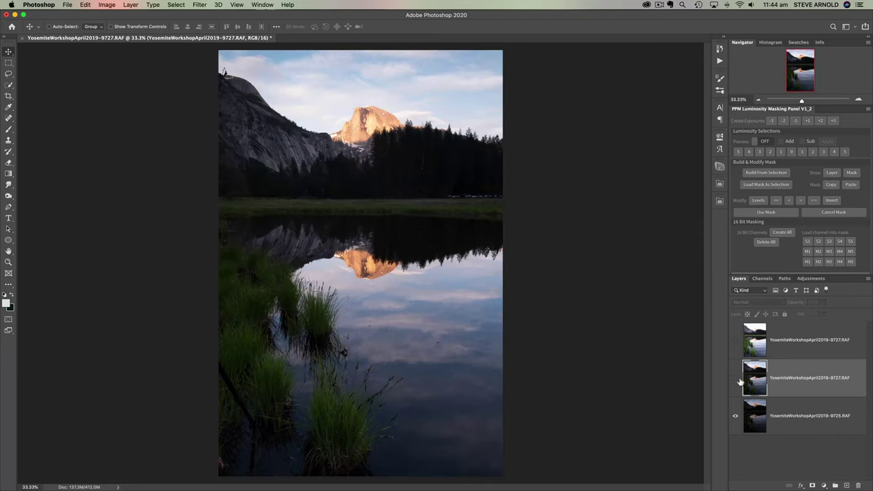
left_click(736, 380)
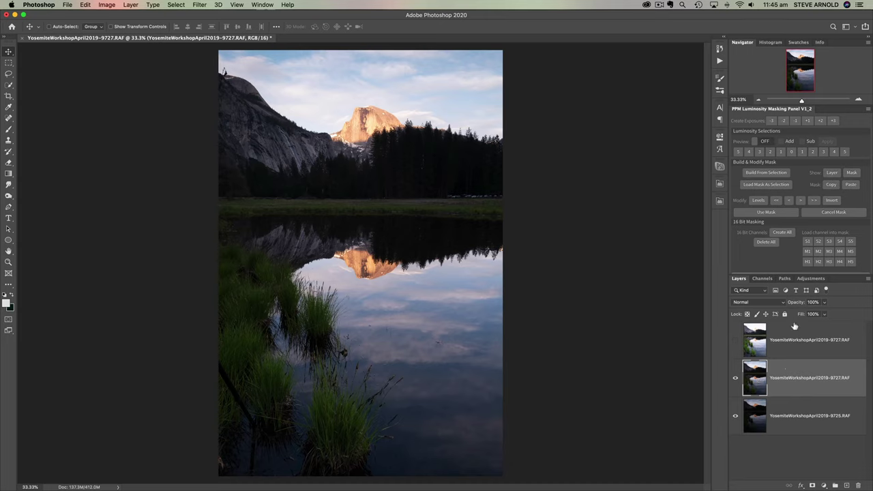
left_click(812, 485)
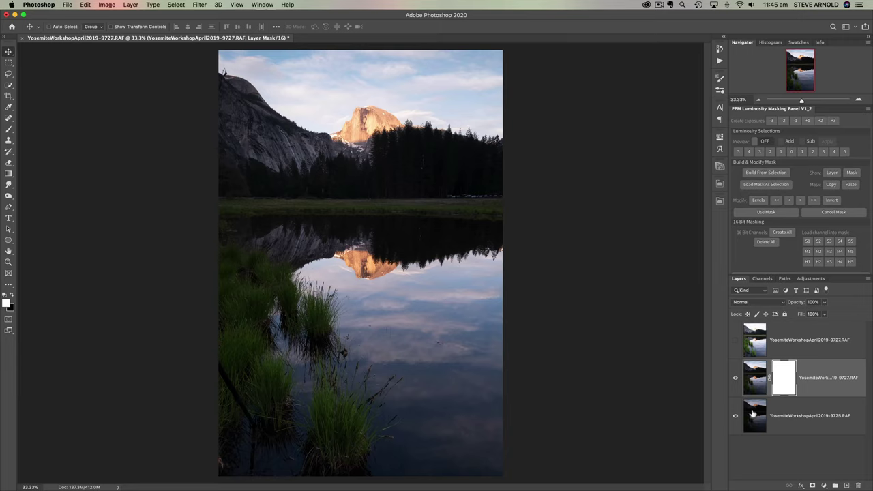
- Compare the middle layer on and off, then ready a 30% black brush for its mask
left_click(736, 379)
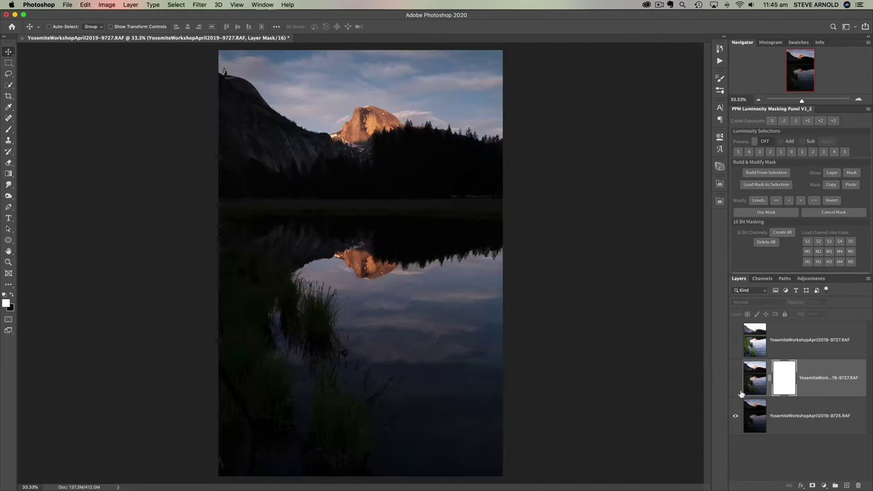
left_click(736, 379)
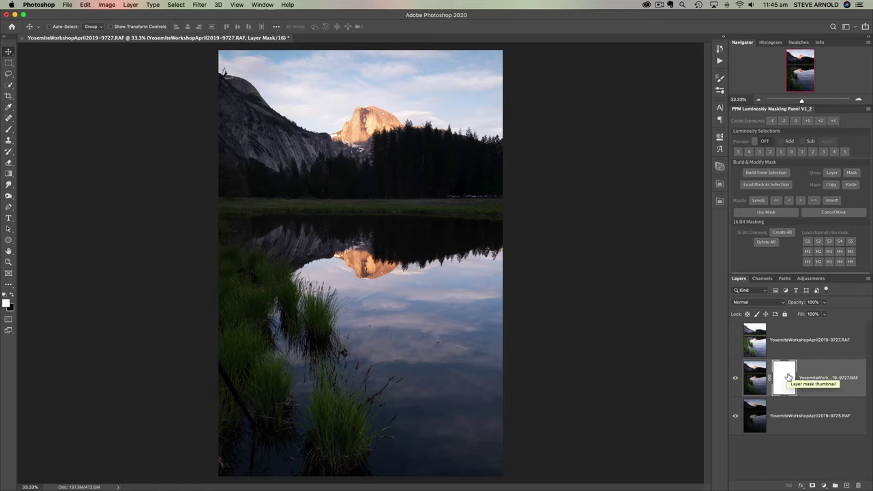
left_click(8, 129)
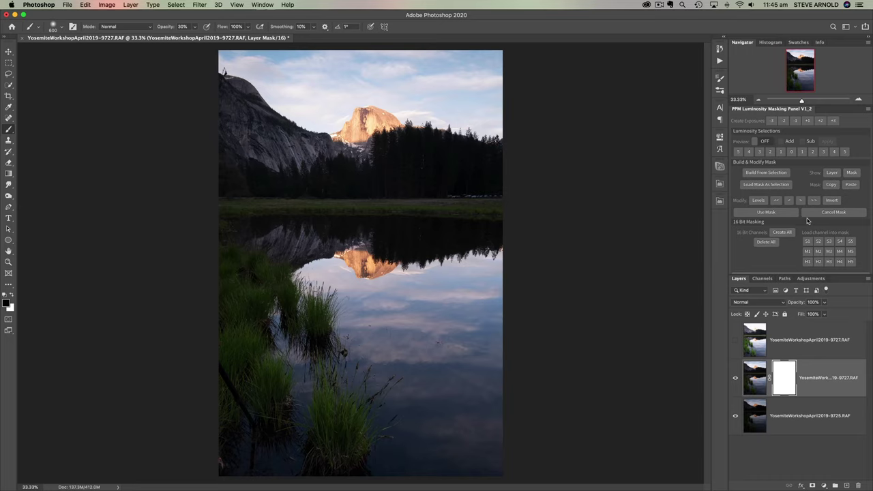
left_click_drag(729, 239, 726, 242)
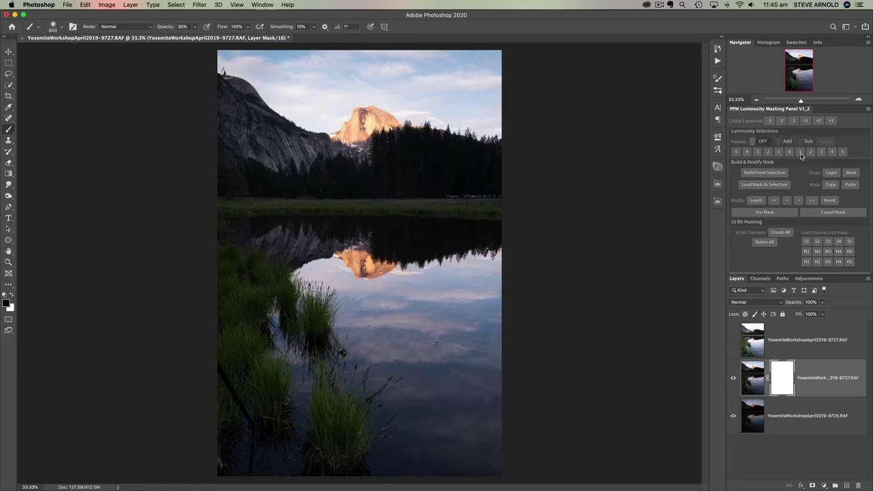
- Paint Half Dome black on PPM luminosity mask 1, apply it with Use Mask, and deselect
left_click(765, 142)
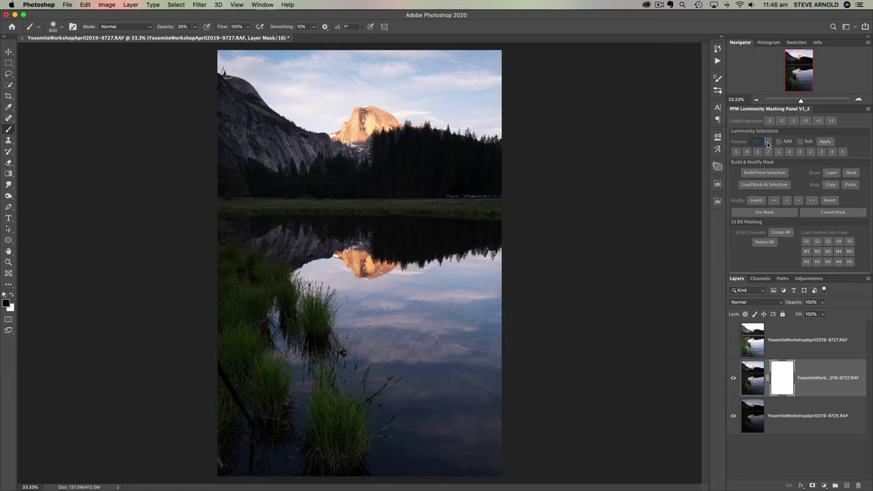
left_click(801, 153)
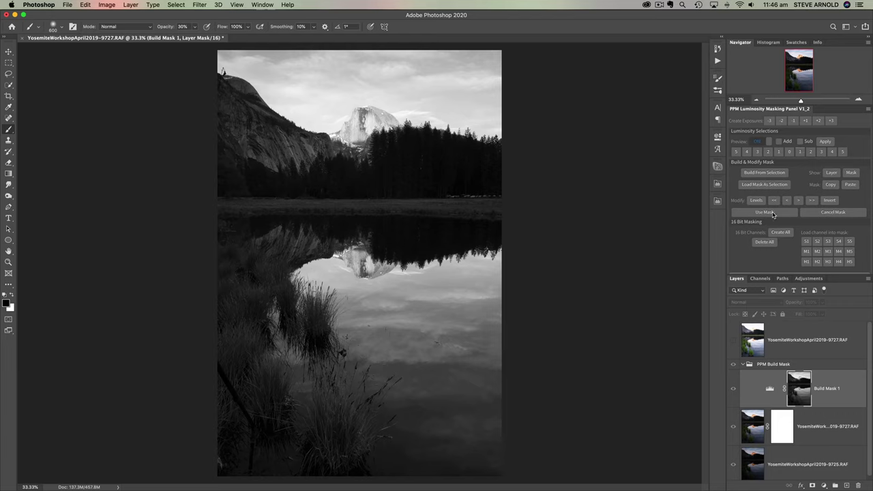
key("bracketleft")
key("bracketleft")
key("bracketleft")
key("bracketleft")
mouse_move(363, 121)
left_mouse_down()
mouse_move(365, 129)
mouse_move(365, 106)
mouse_move(362, 133)
left_mouse_up()
left_click(765, 213)
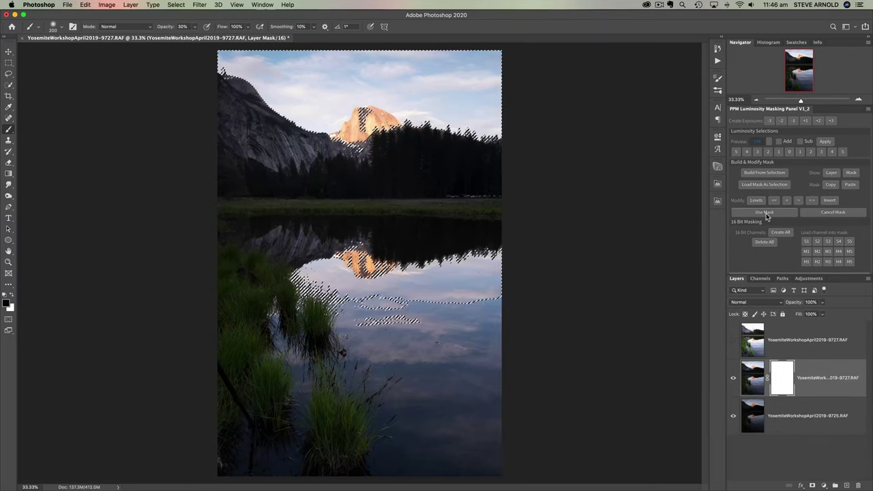
key("super+d")
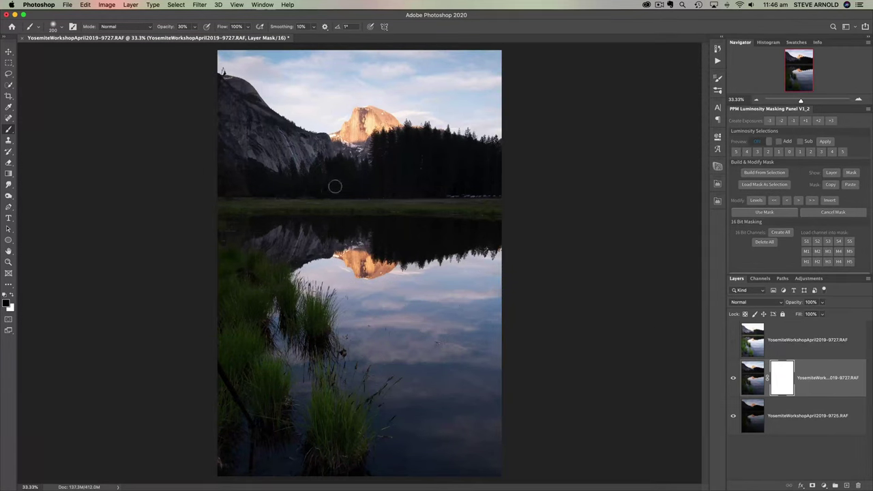
- With an 800 px brush, paint the sky black on the middle layer's mask
key("bracketright")
key("bracketright")
key("bracketright")
key("bracketright")
key("bracketright")
key("bracketright")
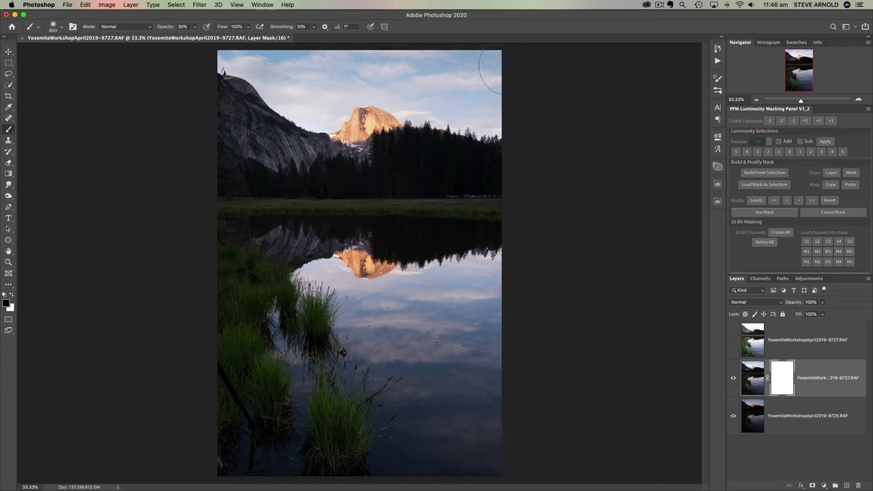
mouse_move(509, 71)
left_mouse_down()
mouse_move(235, 65)
mouse_move(389, 113)
mouse_move(322, 116)
mouse_move(460, 98)
left_mouse_up()
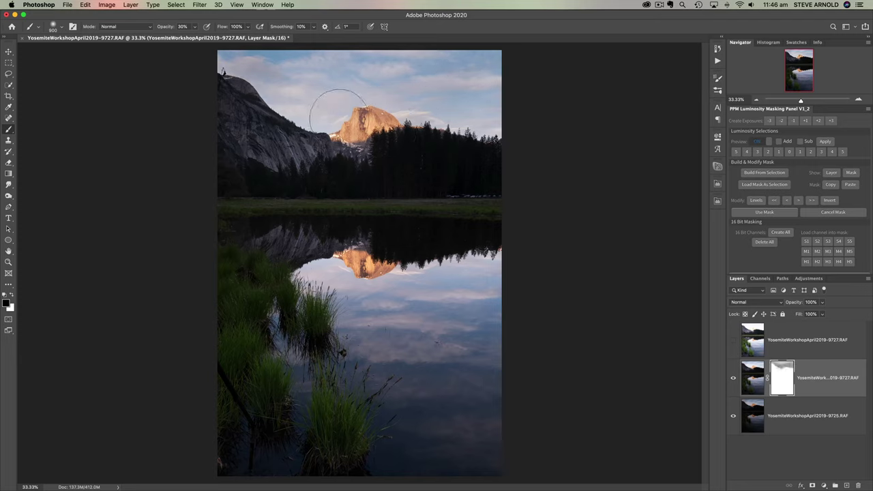
left_click_drag(249, 68, 477, 72)
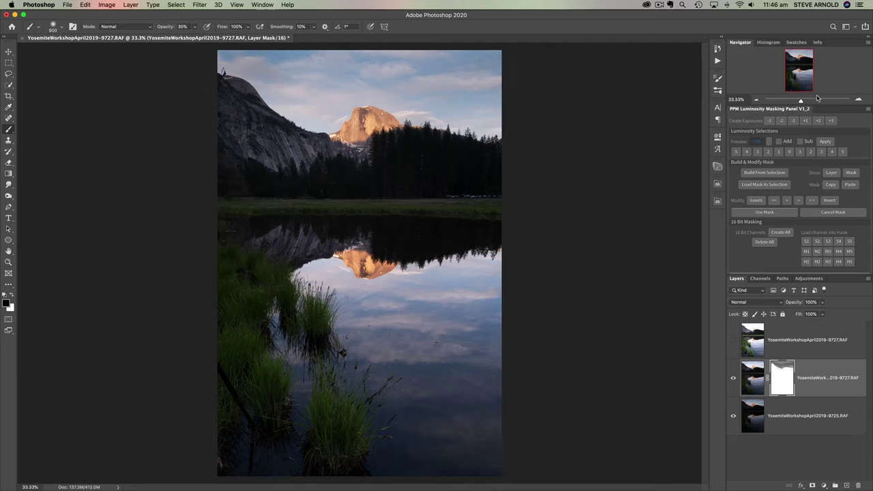
left_click(756, 100)
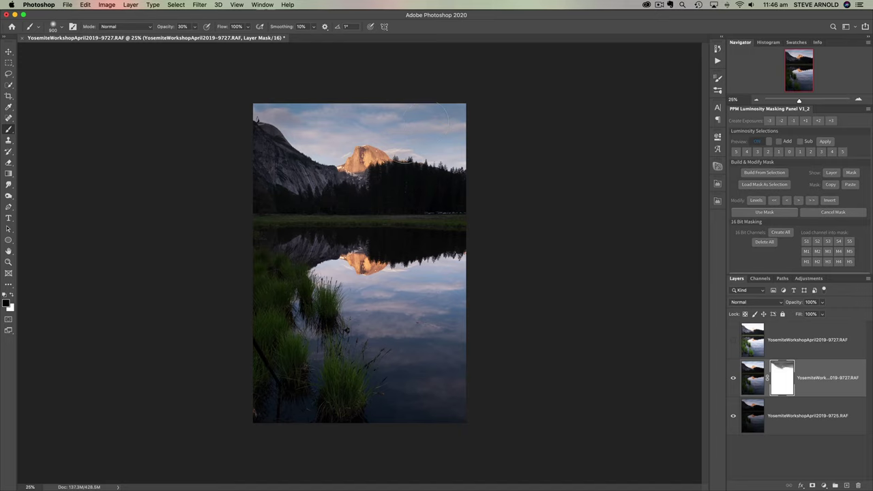
mouse_move(341, 142)
left_mouse_down()
mouse_move(309, 140)
mouse_move(335, 149)
mouse_move(443, 139)
mouse_move(467, 165)
mouse_move(389, 170)
mouse_move(332, 139)
mouse_move(275, 126)
left_mouse_up()
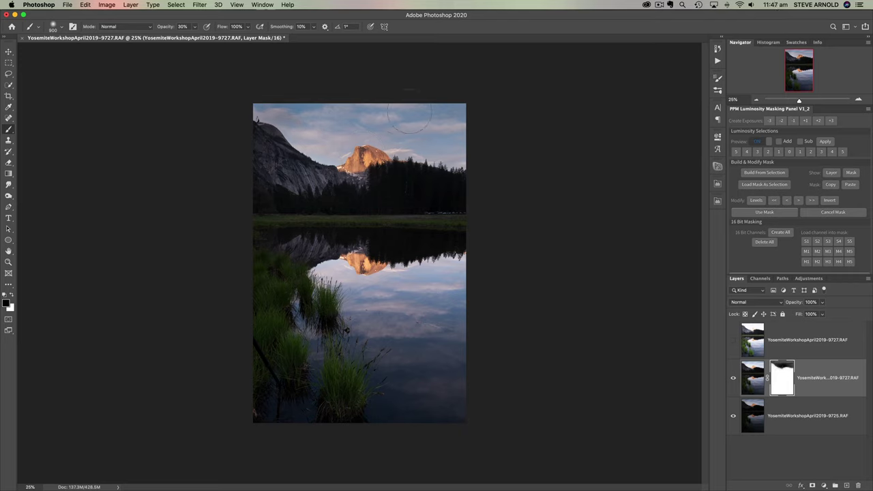
mouse_move(481, 102)
left_mouse_down()
mouse_move(256, 120)
mouse_move(388, 123)
mouse_move(343, 137)
mouse_move(483, 113)
mouse_move(486, 157)
left_mouse_up()
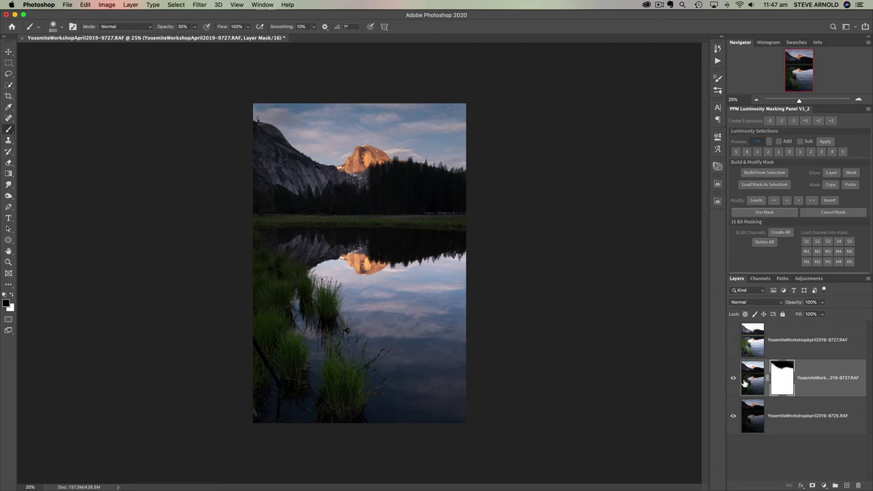
- Toggle the middle layer's mask off and on to compare the darkened sky
left_click(786, 385, "shift")
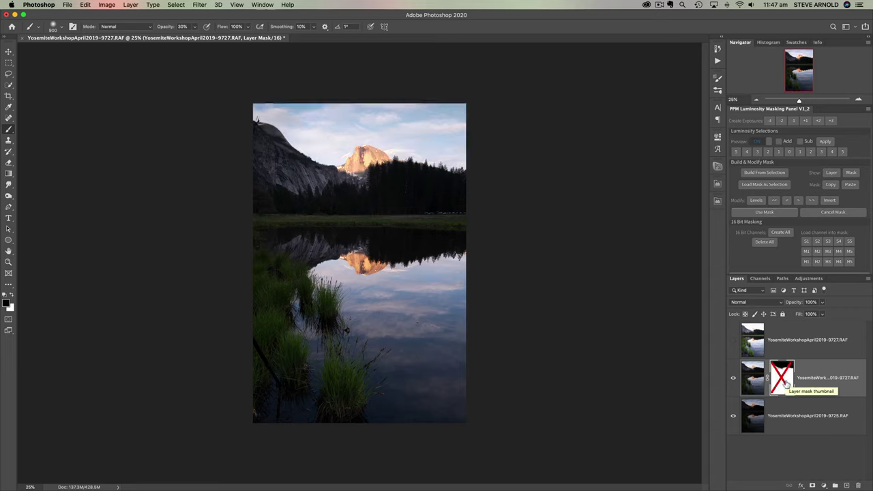
left_click(784, 383, "shift")
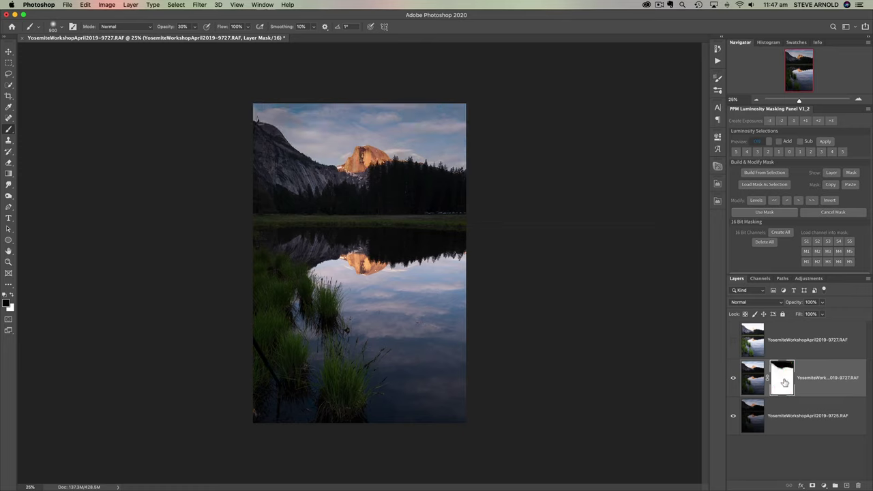
left_click(784, 384, "shift")
left_click(784, 381, "shift")
left_click(784, 383, "shift")
left_click(785, 383, "shift")
- Make the top exposure layer visible and add an all-black mask hiding it
left_click(753, 344)
left_click(733, 344)
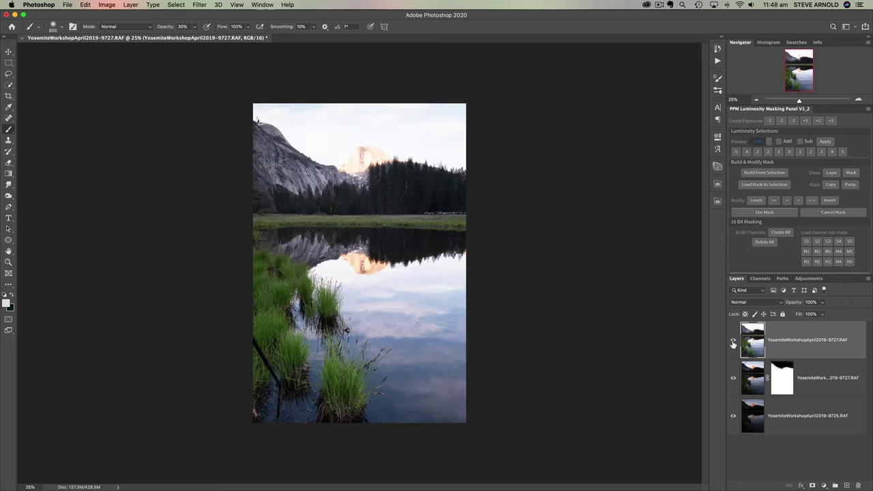
left_click(734, 344)
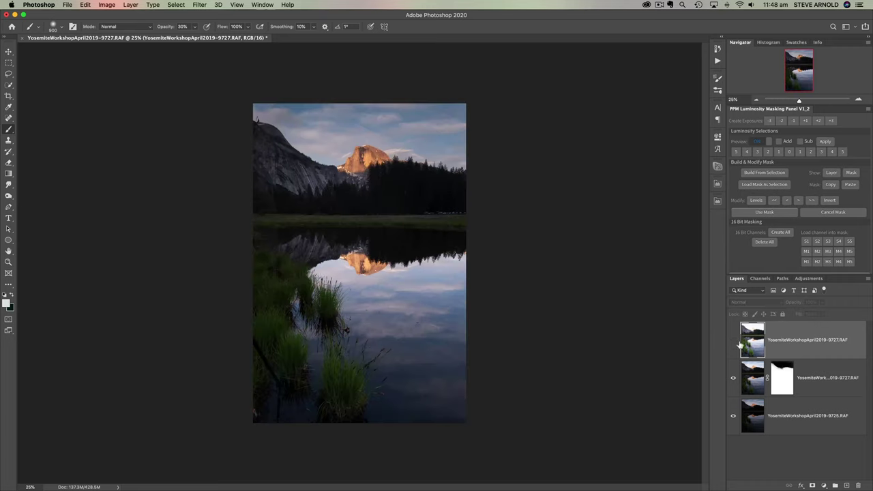
left_click(733, 344)
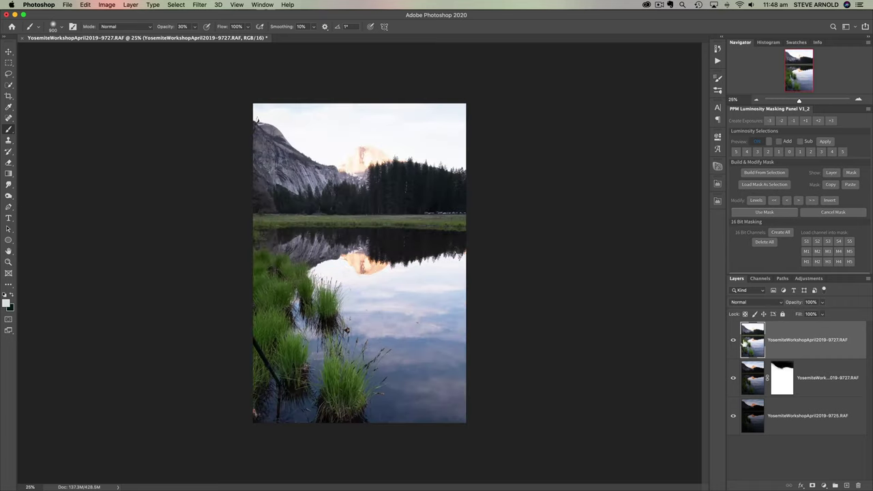
left_click(813, 485, "alt")
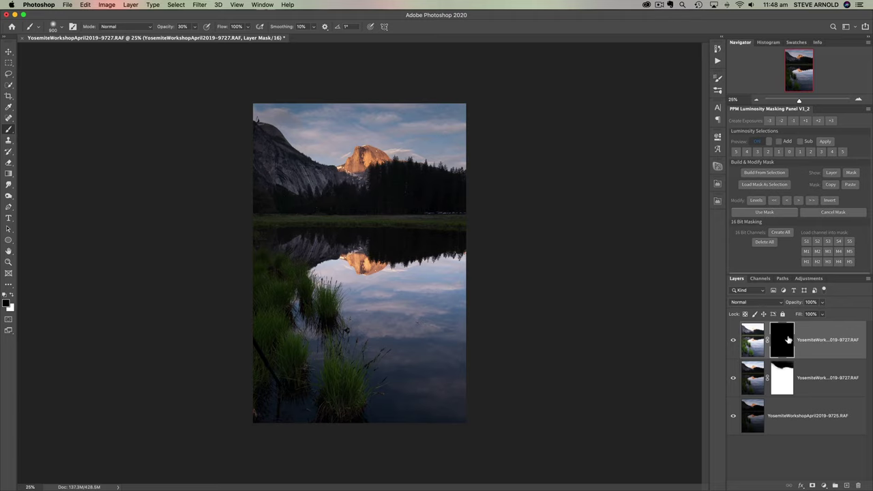
- Toggle the top layer's mask off and on to compare, leaving it enabled
left_click(787, 339, "shift")
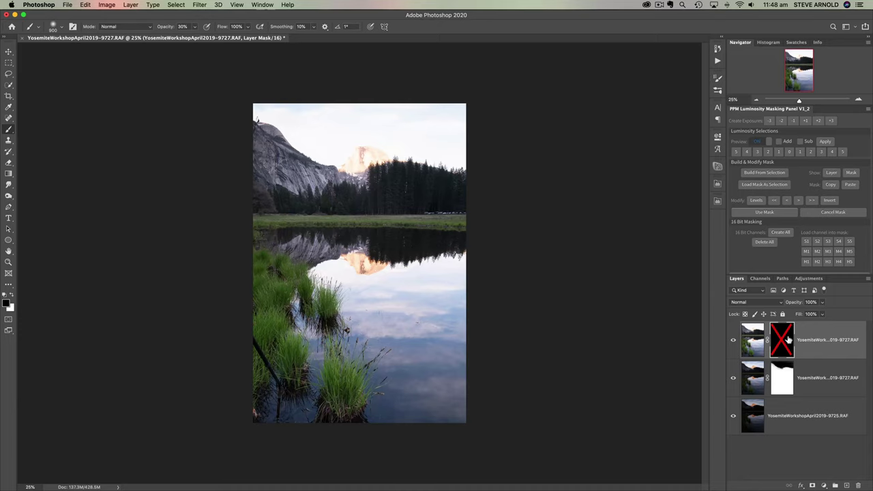
left_click(788, 339, "shift")
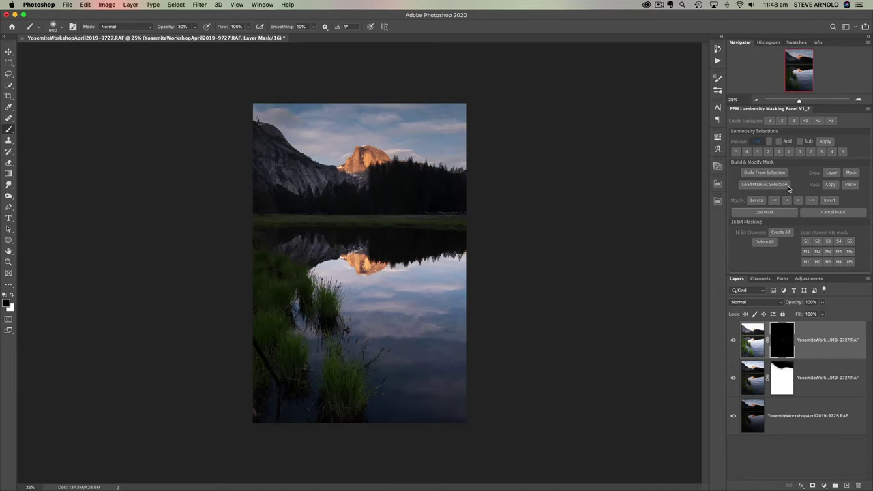
left_click(783, 336, "shift")
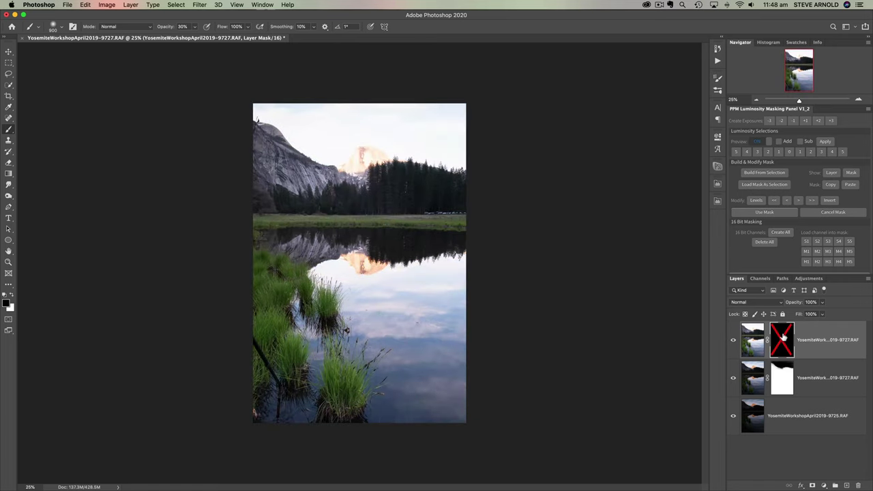
left_click(783, 336, "shift")
left_click(783, 334, "shift")
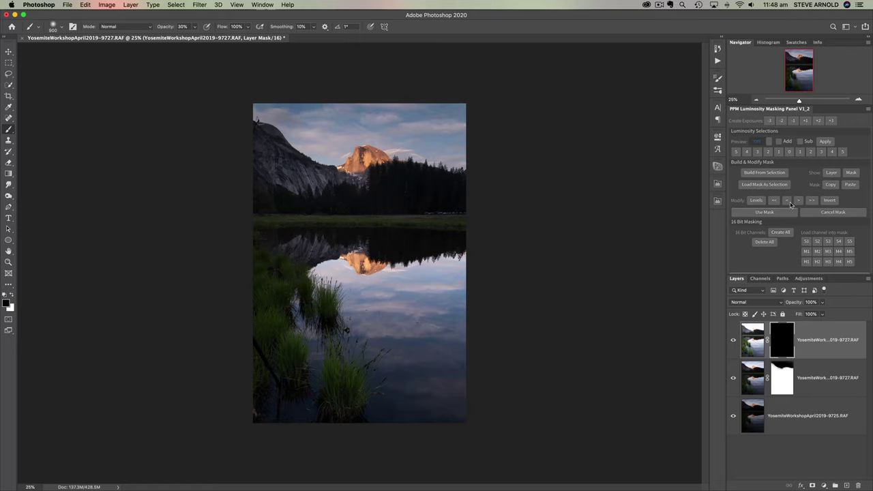
- Try several PPM darks luminosity masks and load the chosen one as a selection
left_click(778, 153)
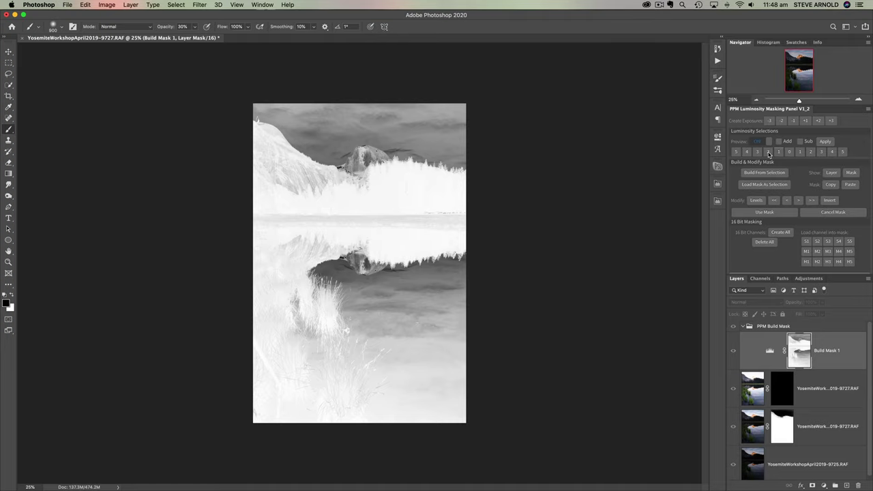
left_click(768, 151)
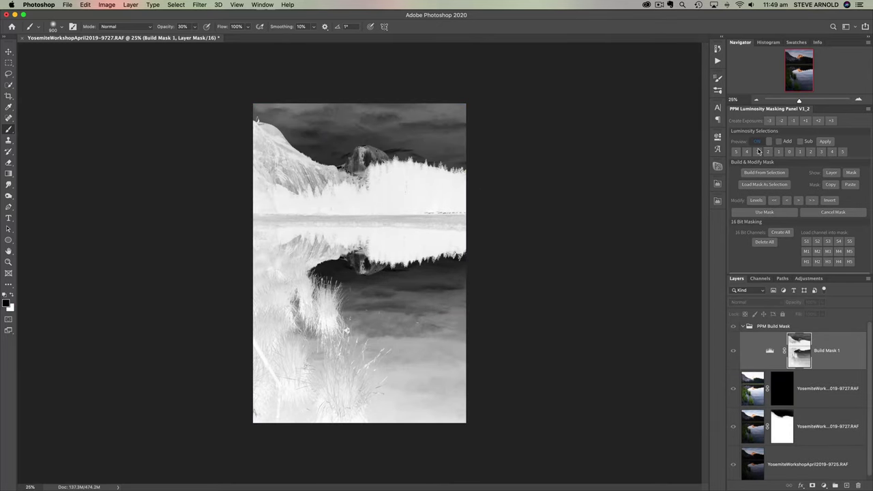
left_click(758, 152)
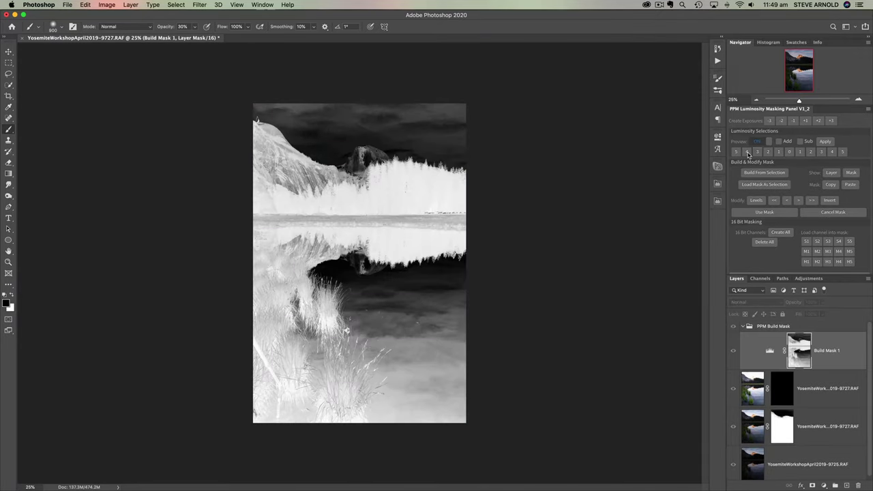
left_click(748, 152)
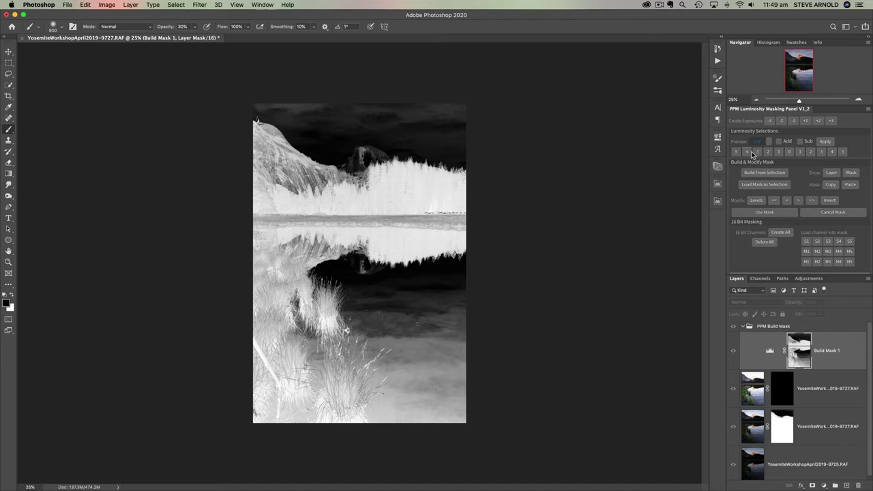
left_click(754, 212)
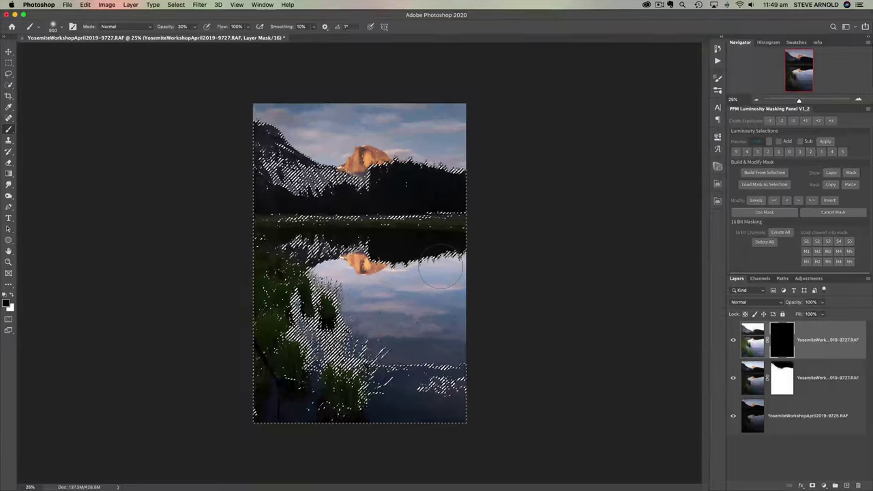
- Deselect, then paint white at 50% with a 1400 px brush over cliffs, trees and grass
key("super+d")
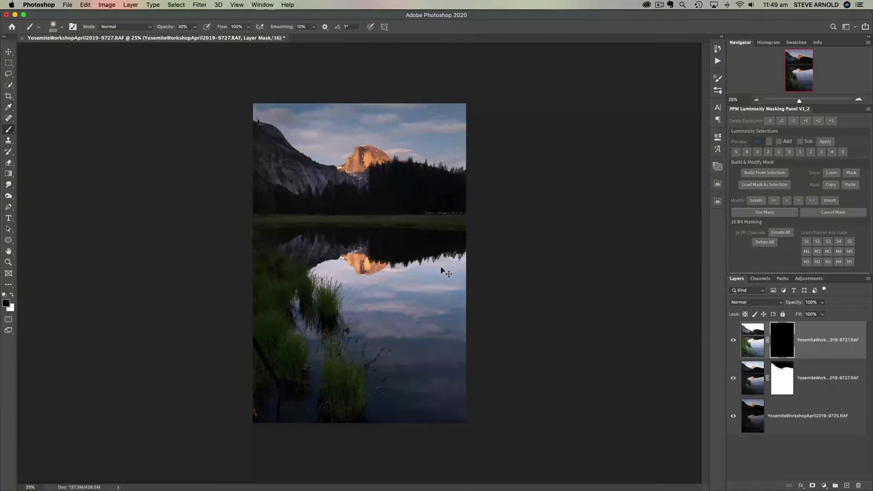
left_click(11, 295)
key("bracketright")
key("bracketright")
key("bracketright")
key("bracketright")
key("bracketright")
key("bracketright")
key("5")
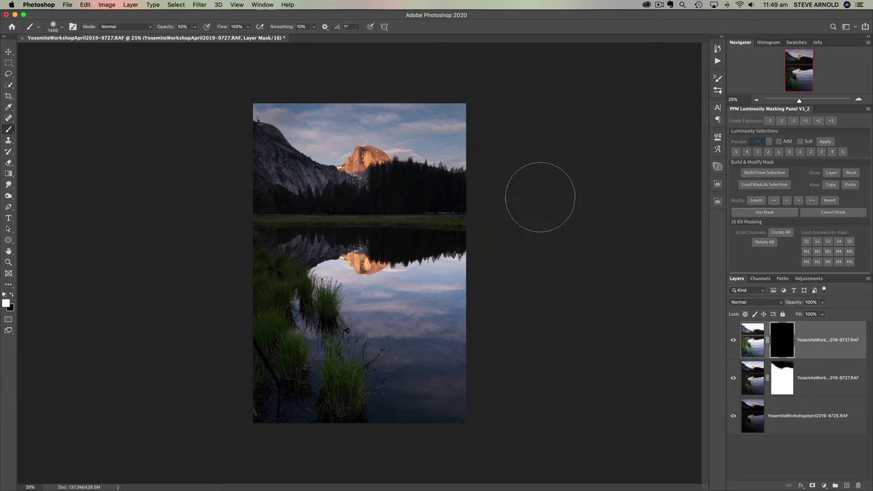
mouse_move(392, 186)
left_mouse_down()
mouse_move(316, 186)
mouse_move(252, 152)
mouse_move(268, 171)
left_mouse_up()
mouse_move(402, 194)
left_mouse_down()
mouse_move(396, 205)
mouse_move(267, 152)
mouse_move(225, 121)
left_mouse_up()
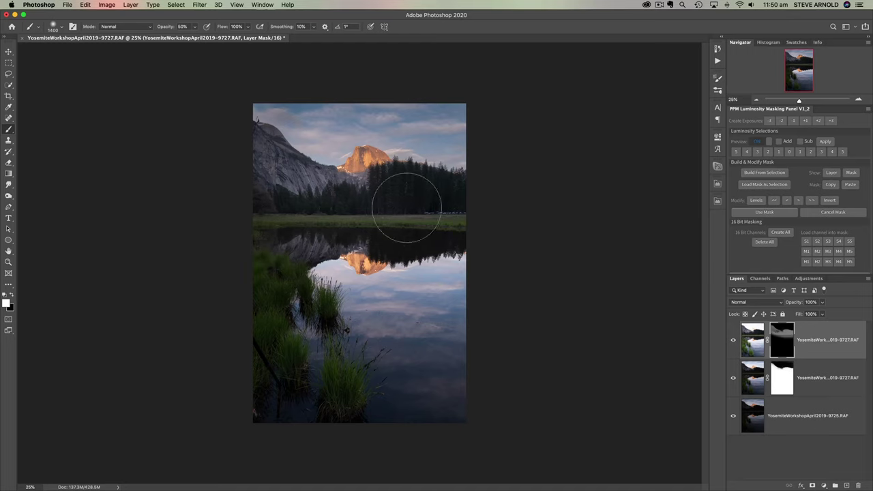
left_click_drag(431, 200, 410, 211)
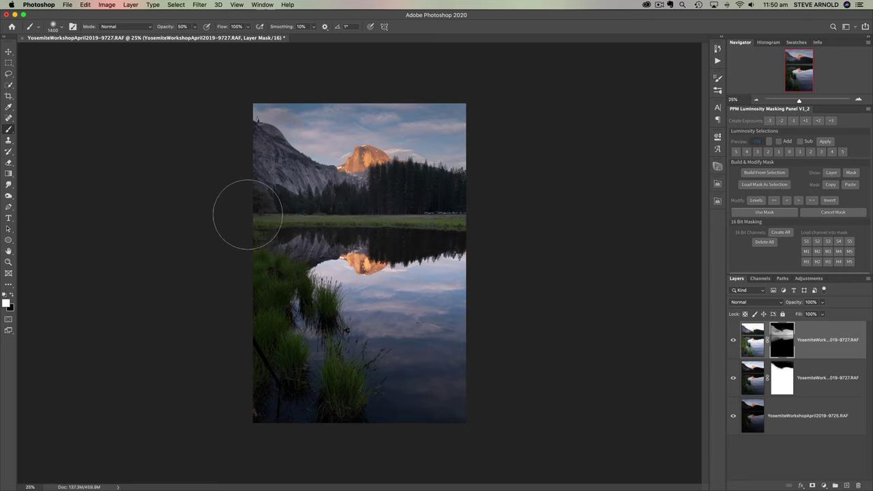
left_click_drag(455, 214, 228, 221)
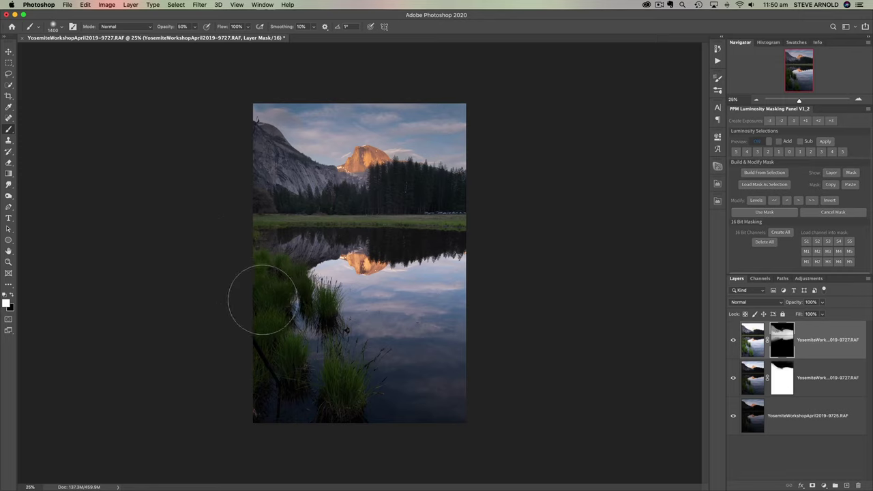
mouse_move(253, 283)
left_mouse_down()
mouse_move(288, 318)
mouse_move(326, 321)
mouse_move(272, 348)
mouse_move(263, 399)
mouse_move(357, 409)
mouse_move(272, 321)
left_mouse_up()
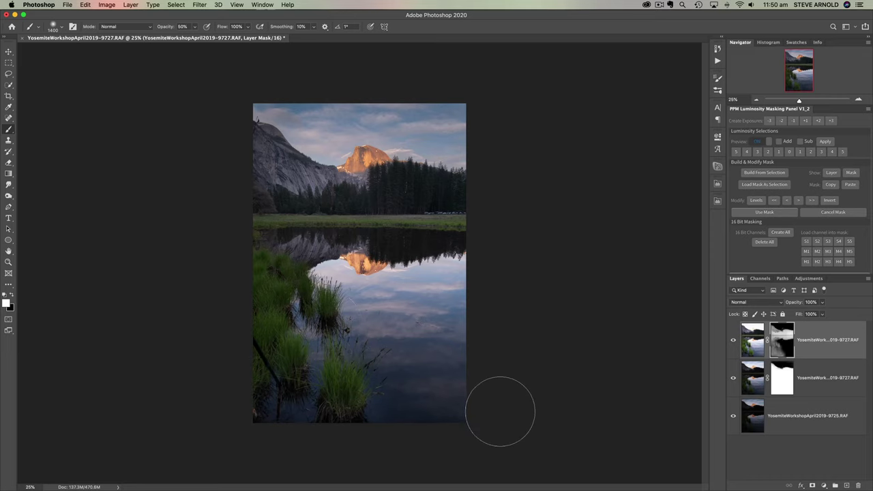
- Softly paint white at 20% with a 2000 px brush over the water reflection
key("2")
key("bracketright")
key("bracketright")
key("bracketright")
key("bracketright")
key("bracketright")
key("bracketright")
mouse_move(416, 401)
left_mouse_down()
mouse_move(380, 390)
mouse_move(368, 338)
mouse_move(392, 401)
mouse_move(390, 342)
mouse_move(430, 359)
mouse_move(379, 348)
mouse_move(457, 406)
mouse_move(466, 395)
mouse_move(343, 349)
mouse_move(370, 426)
mouse_move(391, 438)
mouse_move(277, 407)
mouse_move(254, 391)
left_mouse_up()
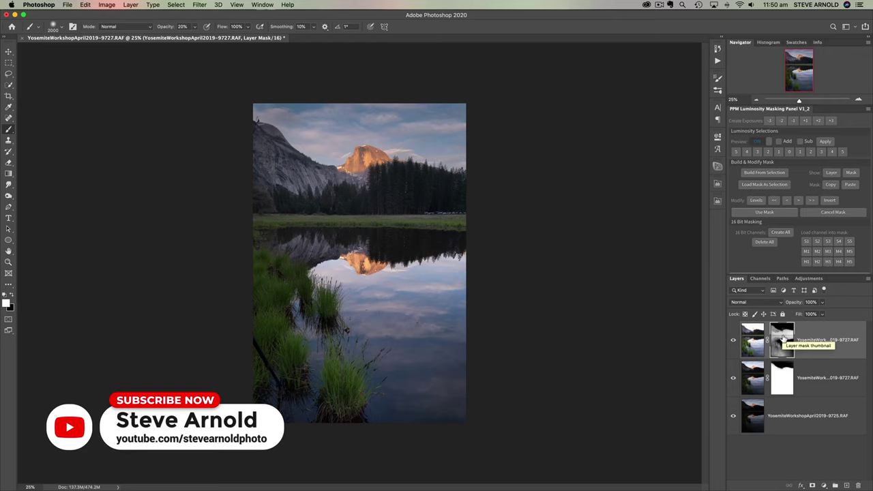
- View the top layer's mask alone at 50% and paint white over Half Dome with an 800 px brush
left_click(783, 338, "alt")
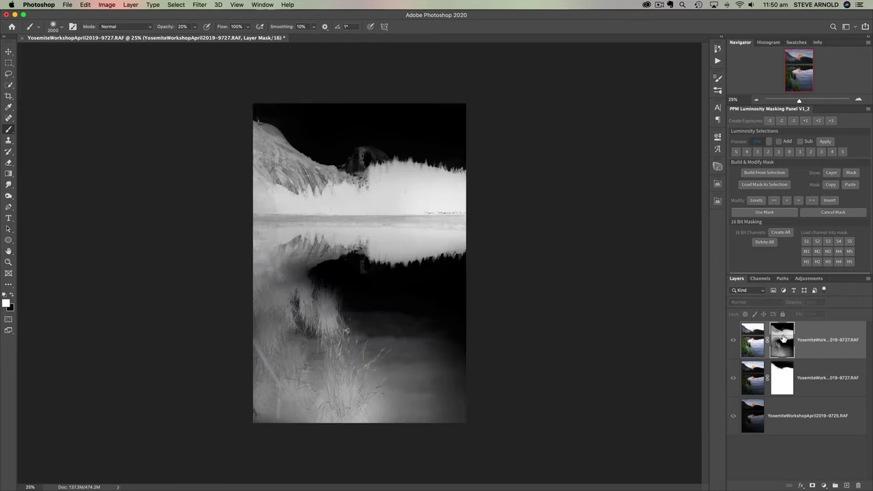
left_click(861, 101)
left_click(861, 101)
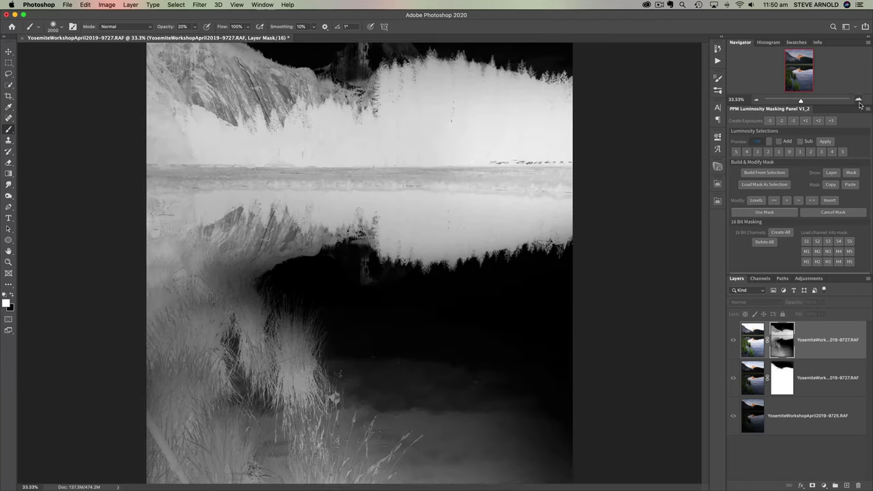
left_click(806, 61)
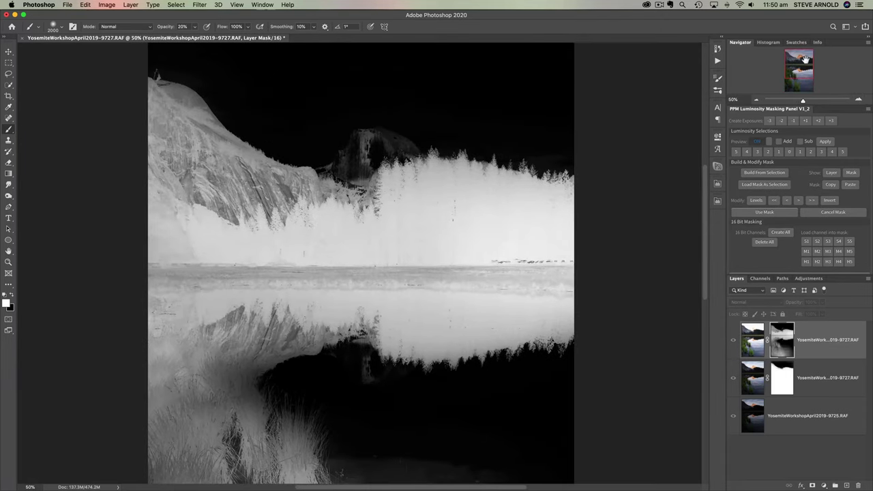
key("bracketleft")
key("bracketleft")
key("bracketleft")
key("bracketleft")
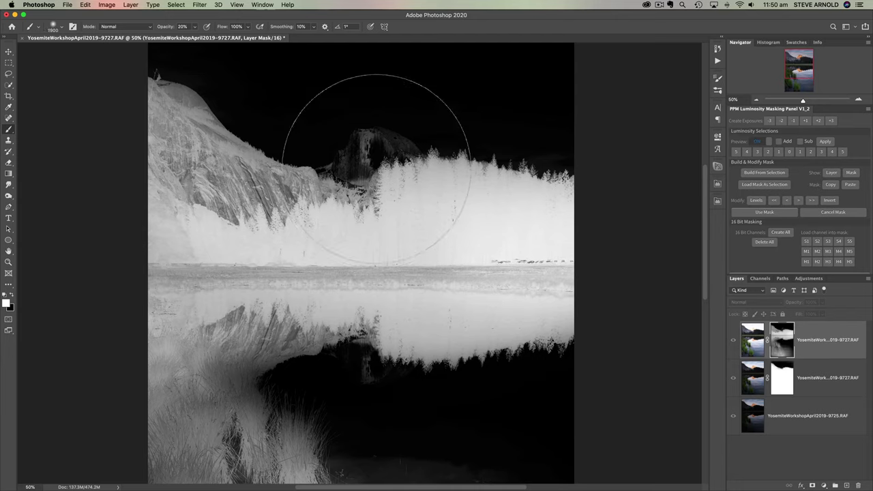
key("bracketleft")
key("bracketleft")
key("bracketleft")
key("bracketleft")
key("bracketleft")
key("bracketleft")
key("bracketleft")
key("bracketleft")
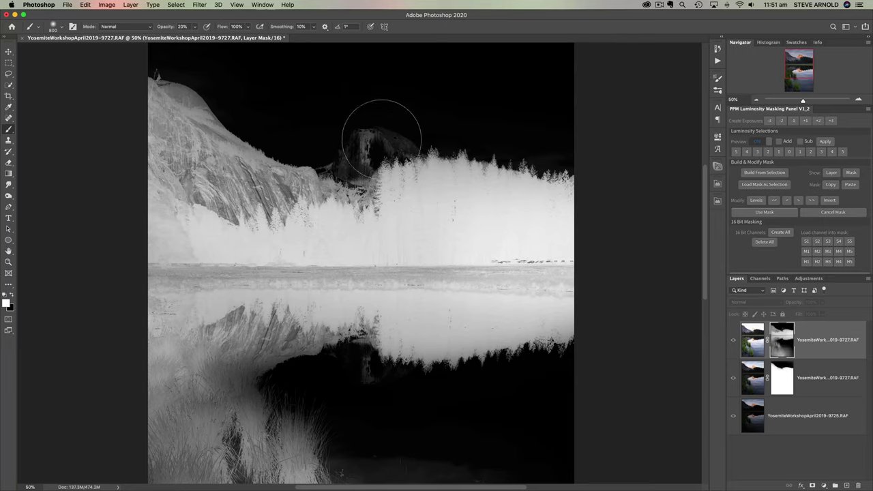
mouse_move(354, 133)
left_mouse_down()
mouse_move(351, 127)
mouse_move(361, 132)
left_mouse_up()
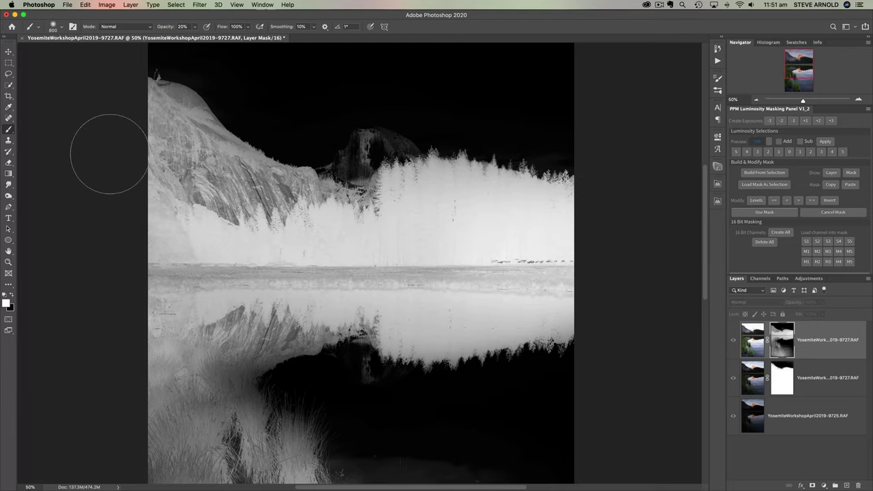
- Burn Half Dome in the mask with the Burn tool at Shadows range, 36% exposure
left_click(8, 196)
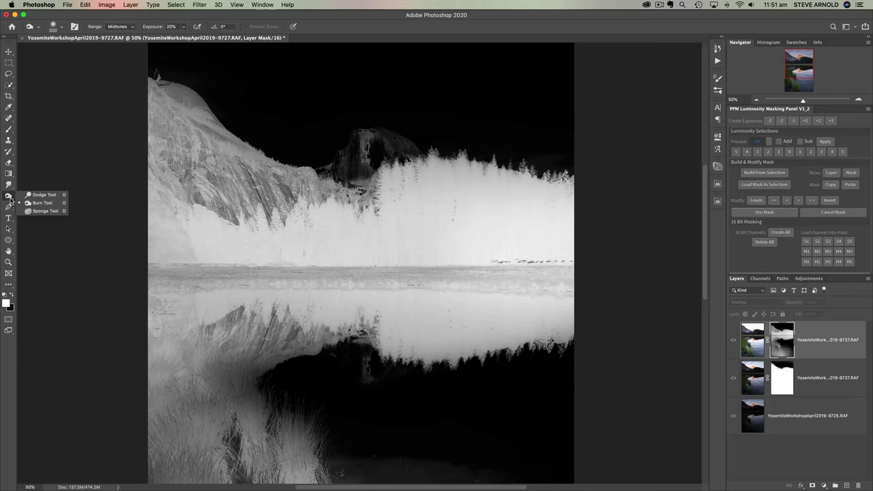
left_click(40, 203)
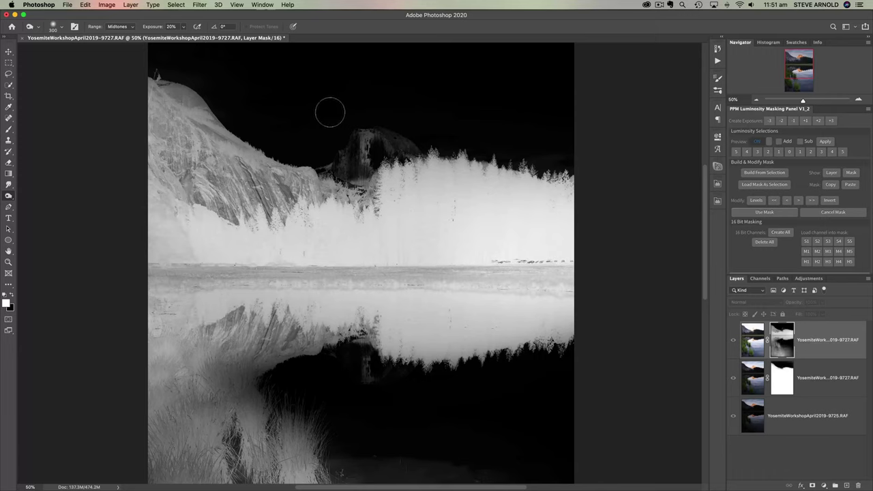
left_click(132, 27)
left_click(118, 20)
mouse_move(369, 170)
left_mouse_down()
mouse_move(387, 122)
mouse_move(353, 146)
mouse_move(365, 128)
mouse_move(367, 144)
mouse_move(404, 124)
mouse_move(354, 162)
left_mouse_up()
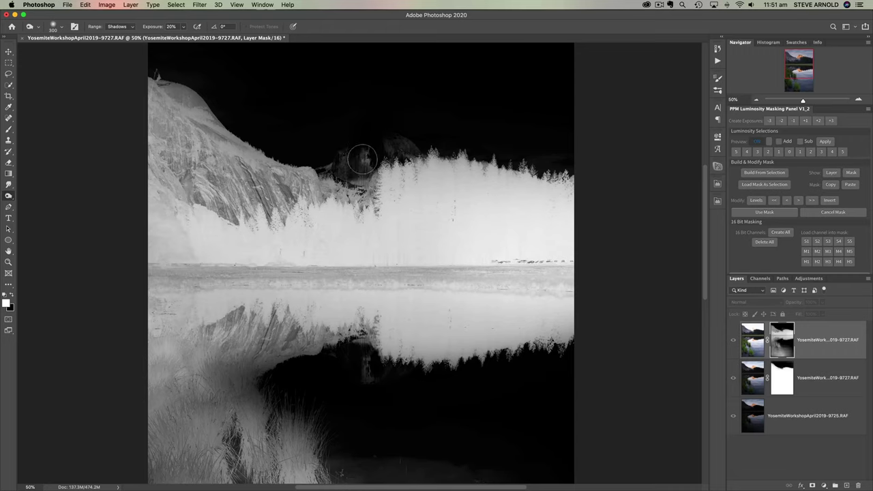
left_click_drag(155, 27, 166, 26)
mouse_move(342, 133)
left_mouse_down()
mouse_move(370, 142)
mouse_move(361, 169)
mouse_move(341, 146)
mouse_move(428, 132)
mouse_move(326, 149)
mouse_move(362, 167)
mouse_move(337, 158)
mouse_move(353, 166)
mouse_move(386, 146)
mouse_move(364, 167)
mouse_move(421, 132)
mouse_move(384, 143)
mouse_move(411, 145)
mouse_move(400, 131)
mouse_move(413, 147)
mouse_move(390, 141)
mouse_move(358, 170)
mouse_move(327, 155)
mouse_move(333, 164)
mouse_move(459, 151)
mouse_move(494, 165)
mouse_move(443, 141)
mouse_move(419, 159)
mouse_move(411, 152)
mouse_move(497, 152)
mouse_move(408, 145)
left_mouse_up()
key("bracketleft")
key("bracketleft")
key("bracketleft")
key("bracketleft")
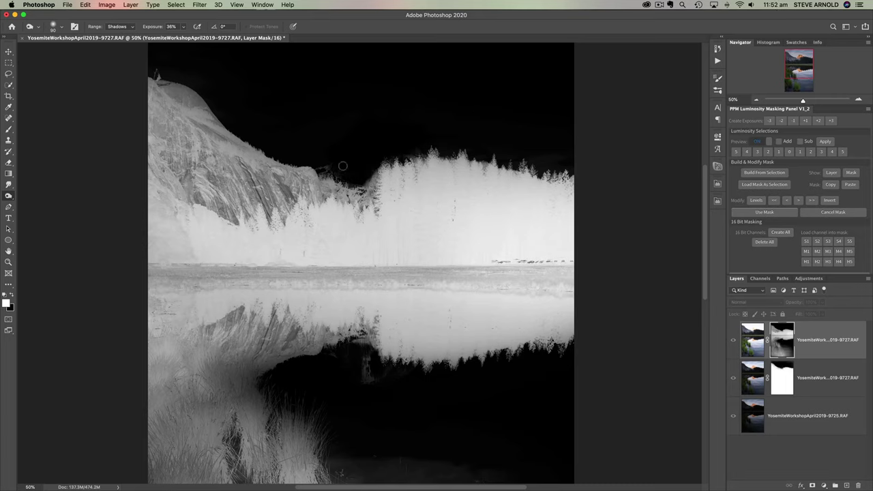
- Return to the Burn tool and enlarge its brush to 100 pixels
key("p")
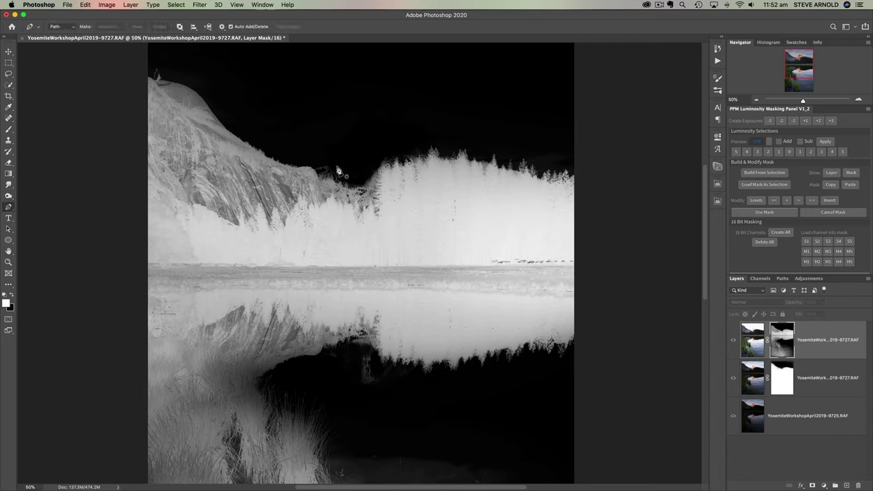
key("b")
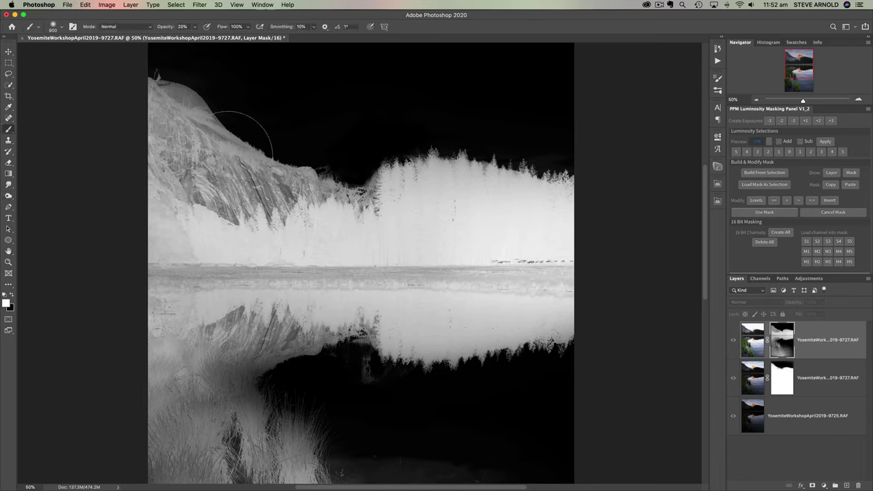
left_click(8, 196)
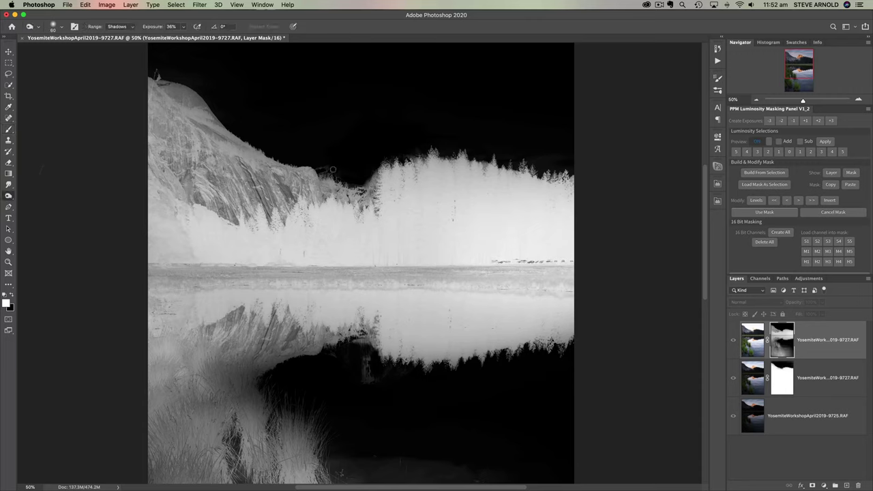
key("bracketright")
key("bracketright")
key("bracketright")
key("bracketright")
key("bracketright")
key("bracketright")
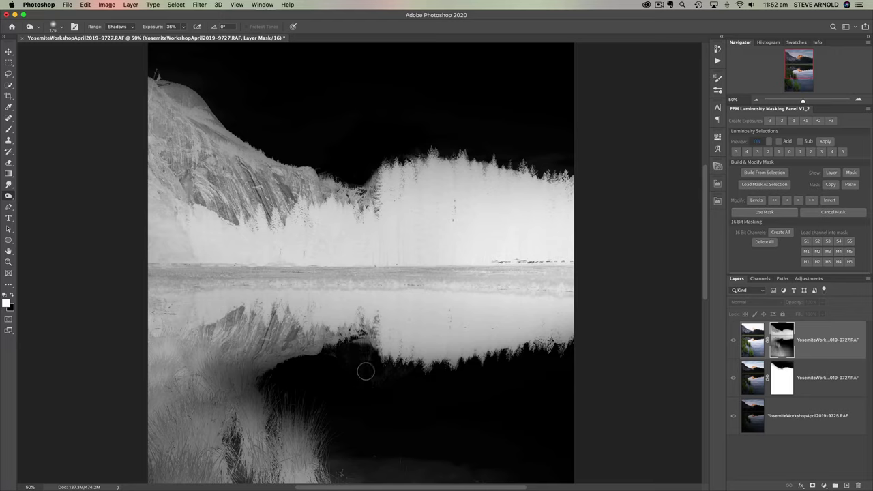
- Compare the blend with the top exposure hidden and shown, then display its mask
left_click(759, 347)
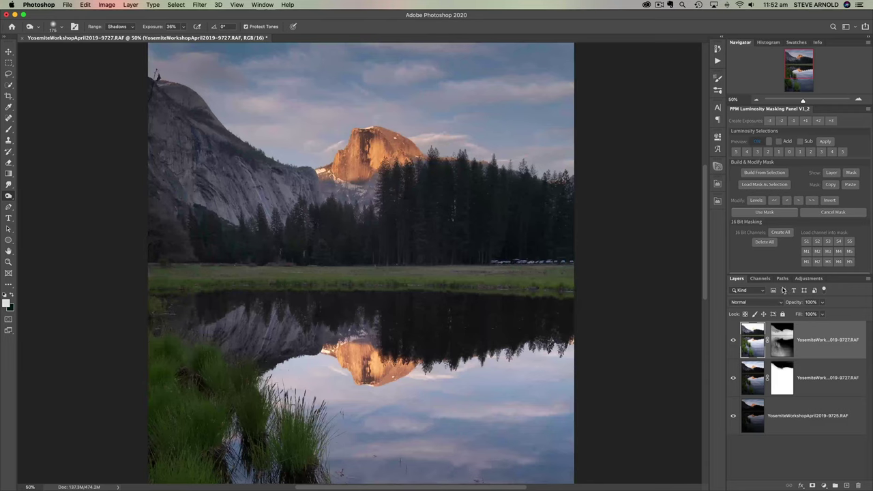
left_click(734, 340)
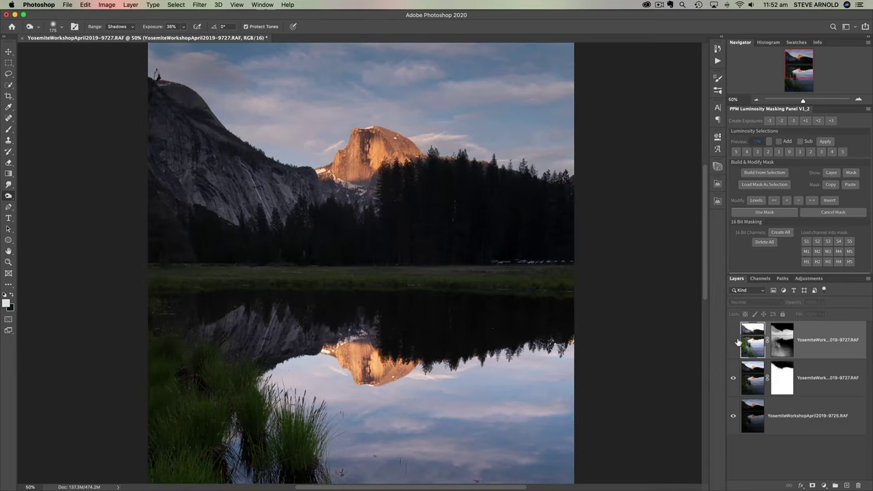
left_click(734, 340)
left_click(733, 341)
left_click(734, 340)
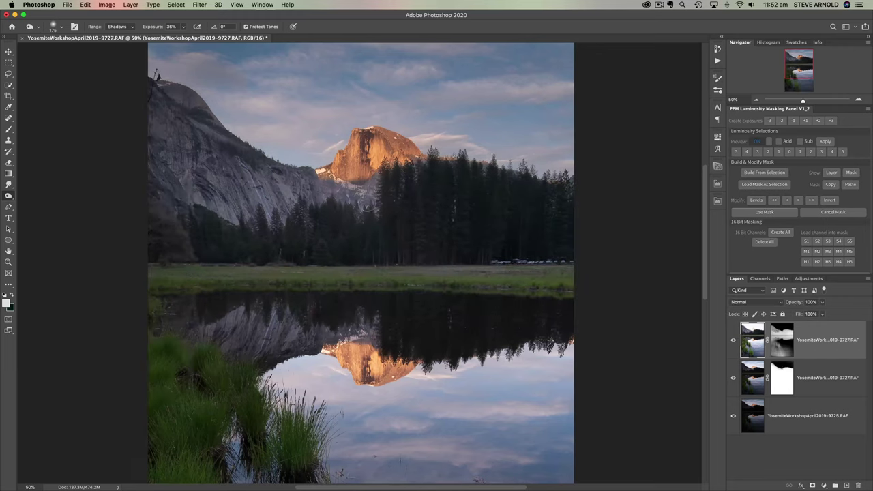
left_click(733, 340)
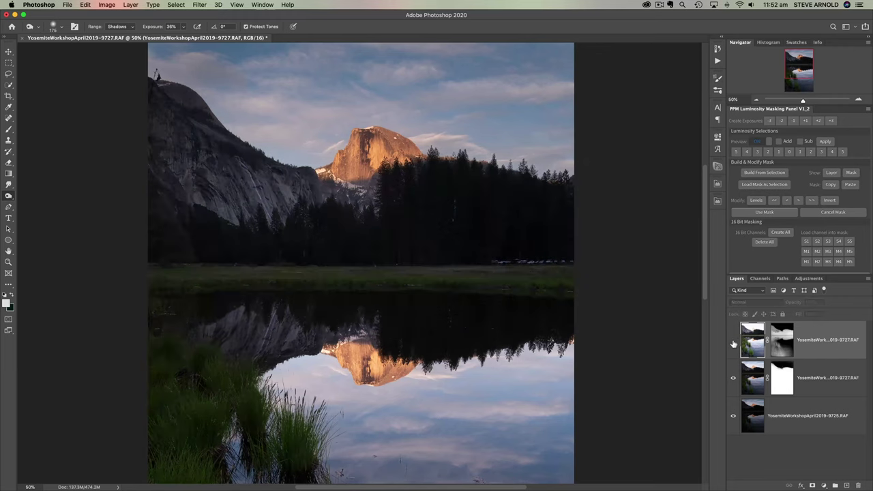
left_click(733, 340)
left_click(733, 340)
left_click(782, 339, "alt")
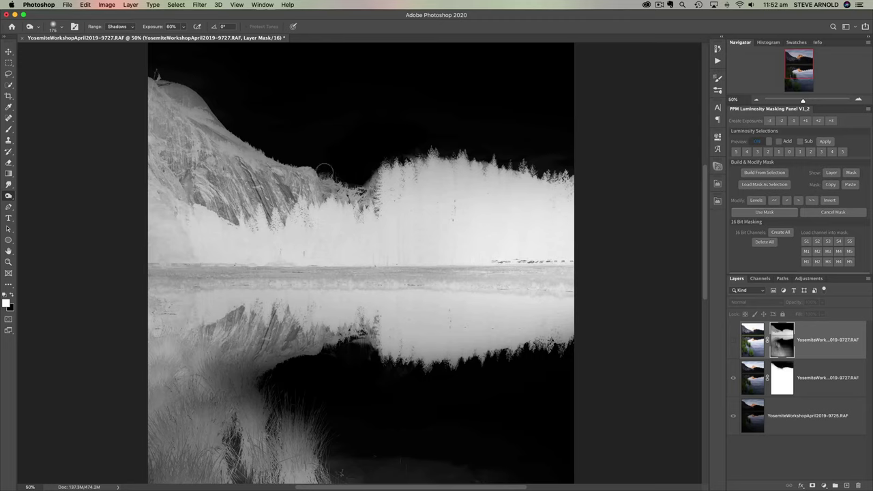
- Raise burn exposure to about 73% and darken the mask where the ridge meets the trees
left_click_drag(154, 30, 164, 30)
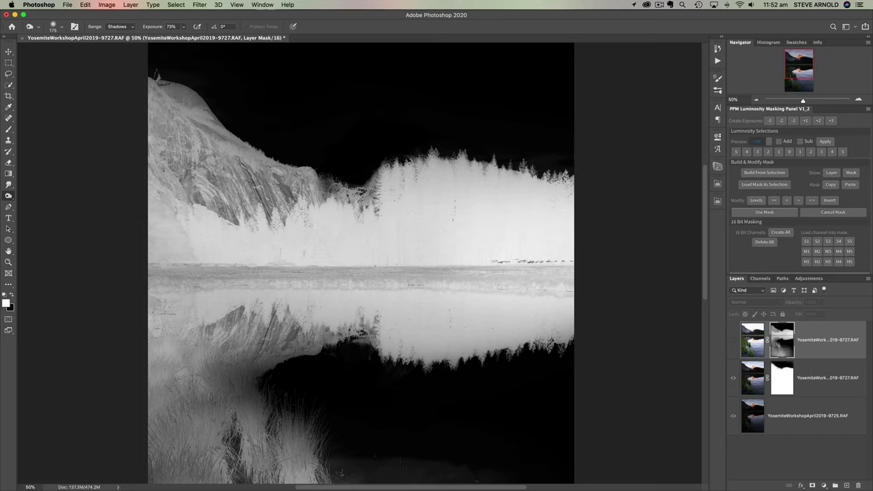
mouse_move(358, 195)
left_mouse_down()
mouse_move(338, 179)
mouse_move(371, 176)
mouse_move(357, 193)
mouse_move(348, 186)
mouse_move(346, 196)
mouse_move(333, 174)
mouse_move(330, 184)
mouse_move(326, 178)
mouse_move(329, 190)
mouse_move(338, 183)
mouse_move(356, 197)
mouse_move(373, 175)
mouse_move(366, 200)
mouse_move(375, 173)
mouse_move(369, 202)
mouse_move(377, 212)
mouse_move(371, 180)
mouse_move(330, 195)
mouse_move(327, 171)
left_mouse_up()
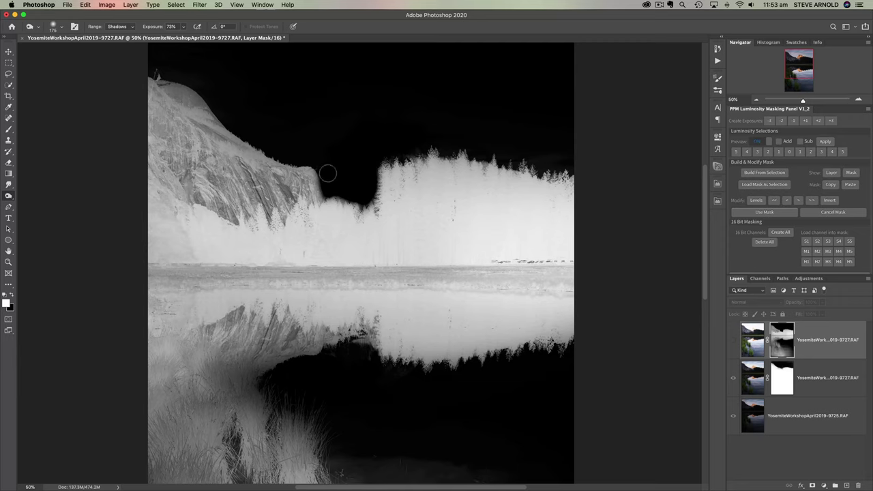
- Show the colour composite with the top layer's mask targeted, zoomed out to the whole photo
left_click(754, 343)
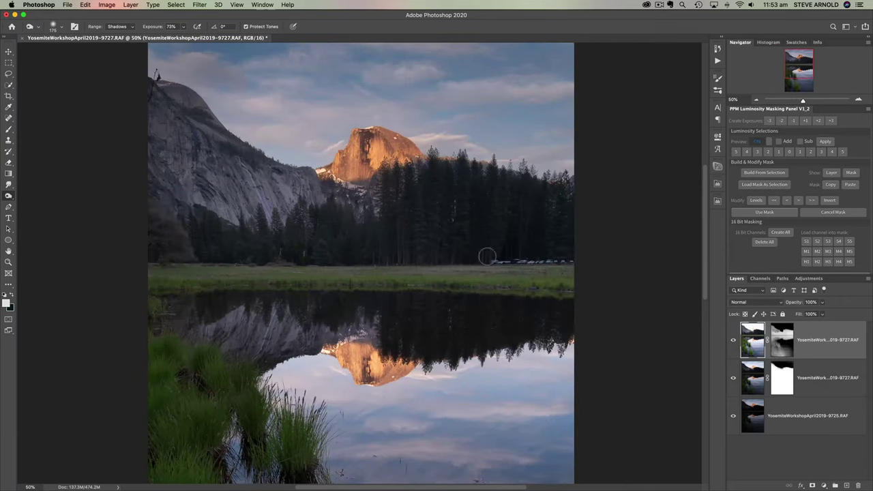
left_click(782, 340)
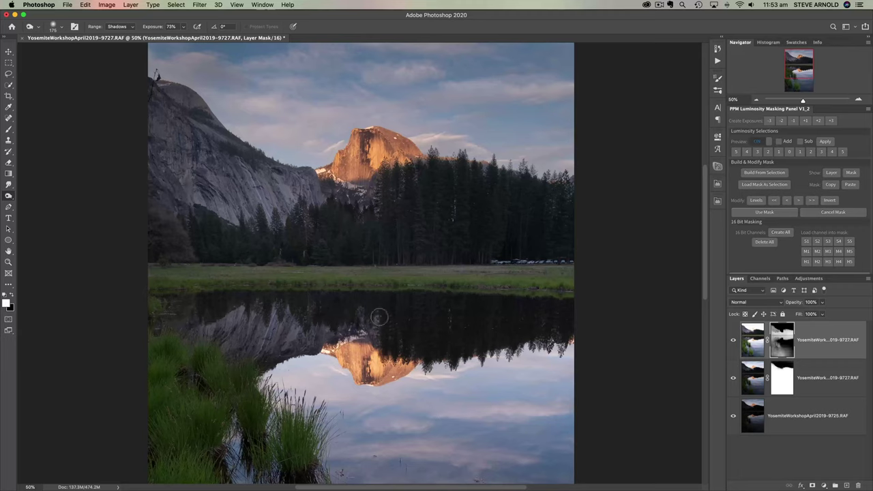
left_click(755, 100)
left_click(756, 101)
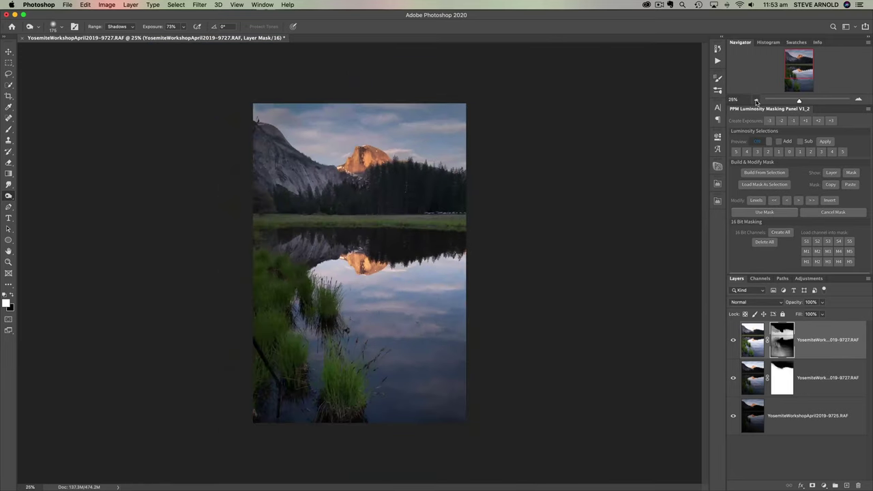
left_click(756, 100)
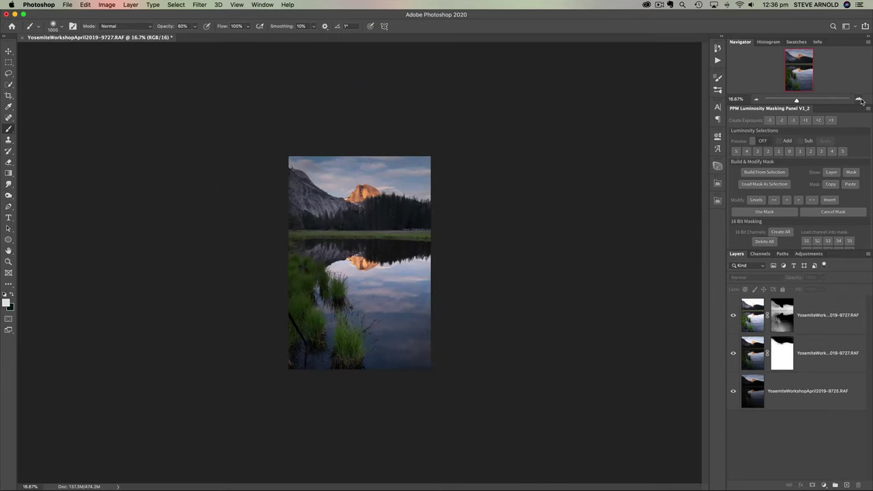
left_click(859, 101)
left_click(860, 100)
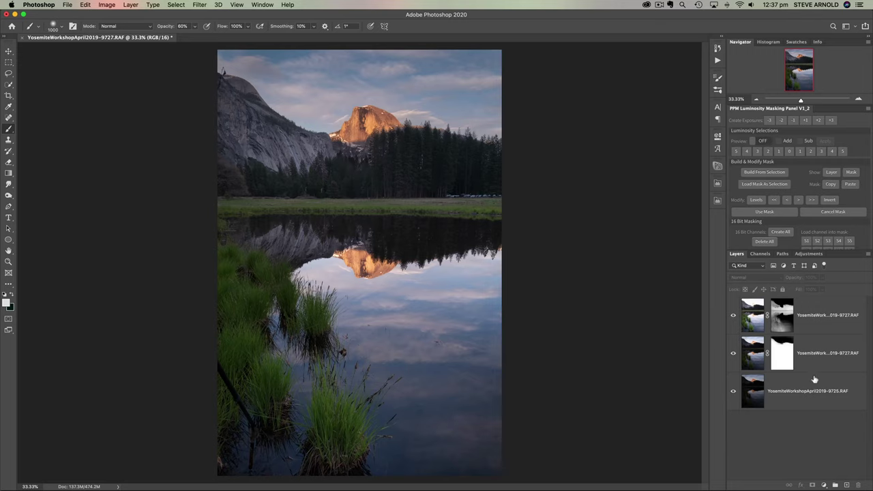
- Add a Curves 1 layer pulling the midtones slightly down, with its mask inverted to black
left_click(824, 485)
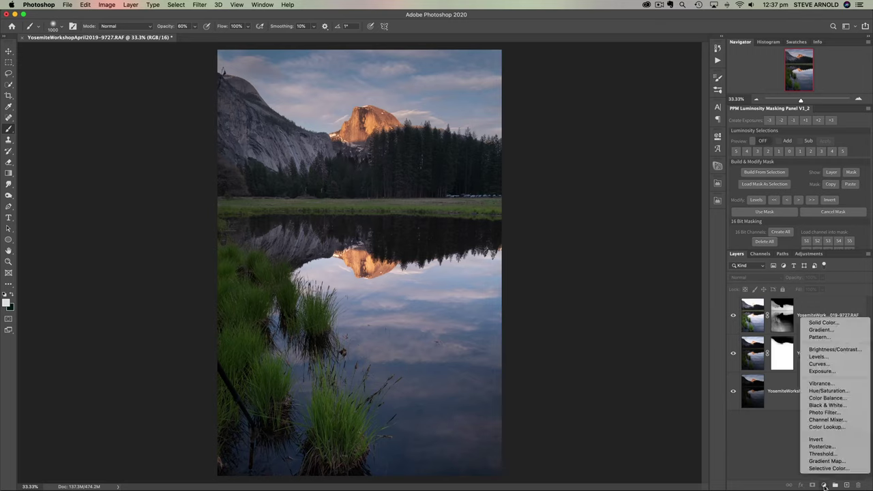
left_click(826, 370)
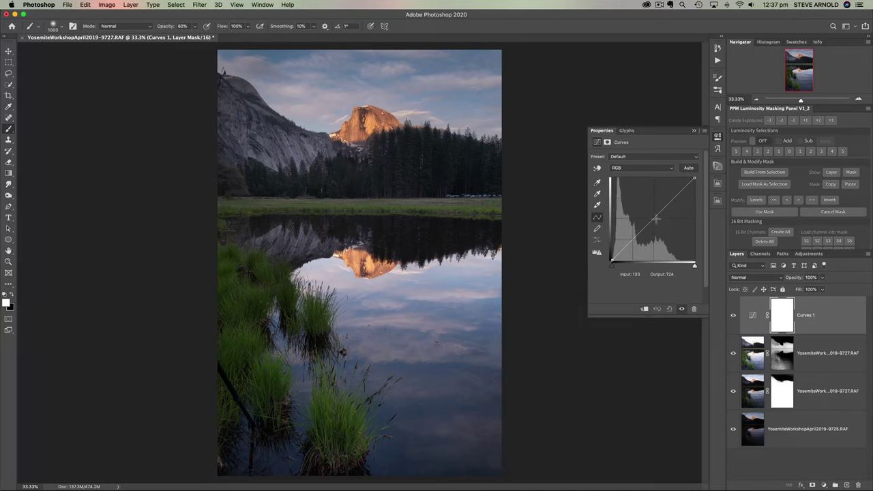
left_click_drag(656, 219, 655, 222)
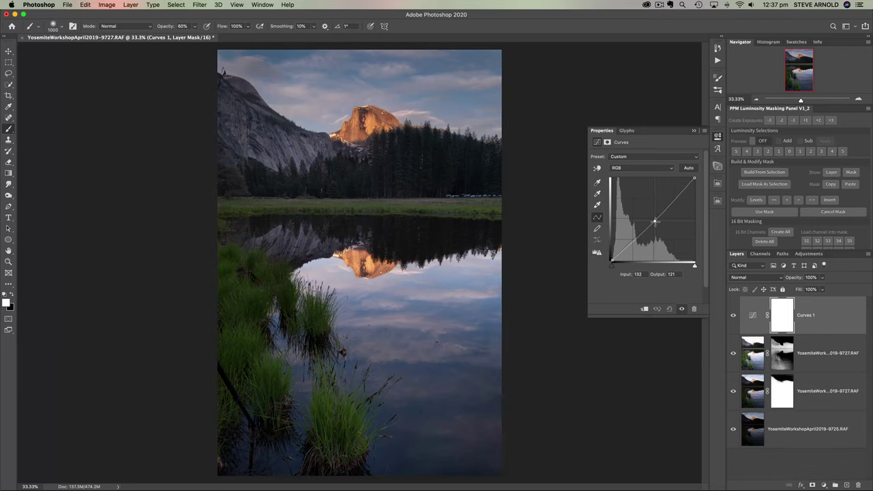
left_click(783, 315)
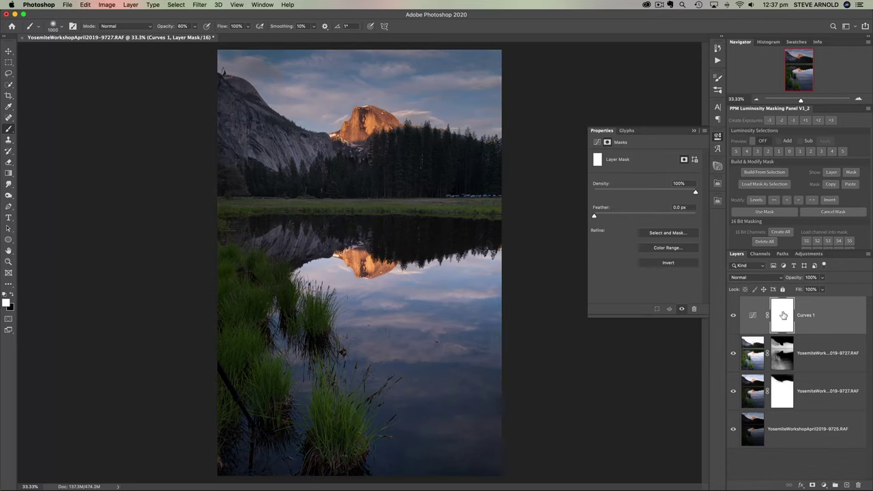
key("super+i")
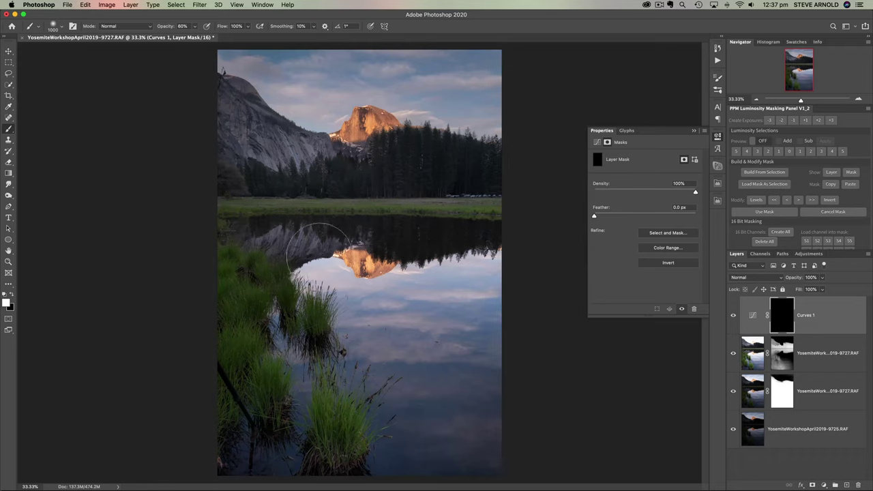
- Paint the darkening back onto the lake reflection and compare Curves 1 off and on
left_click(345, 274)
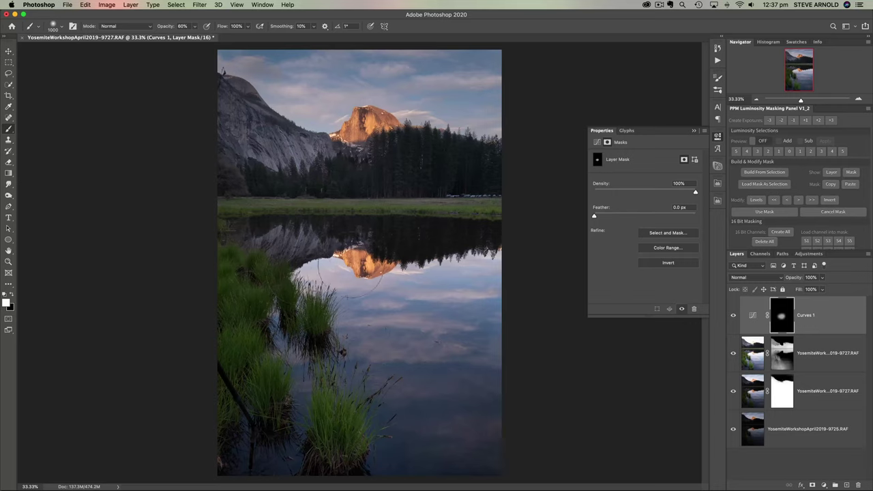
left_click_drag(474, 276, 321, 247)
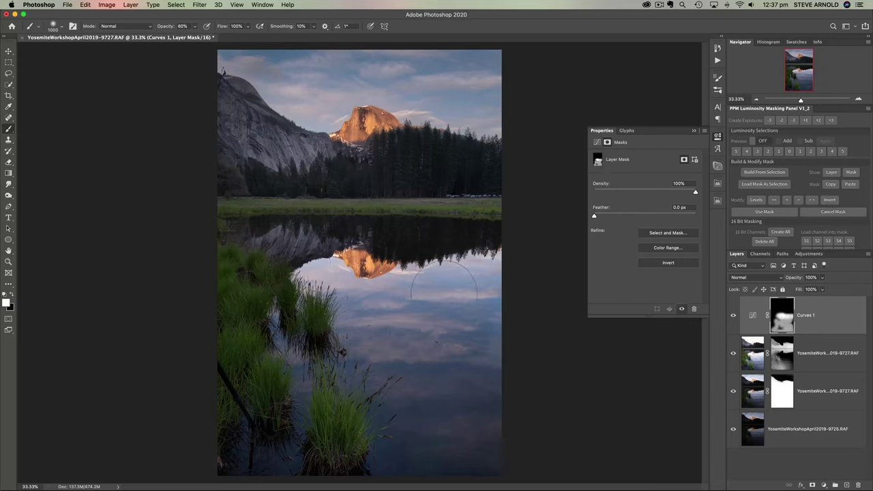
left_click(733, 315)
left_click(734, 316)
left_click(825, 485)
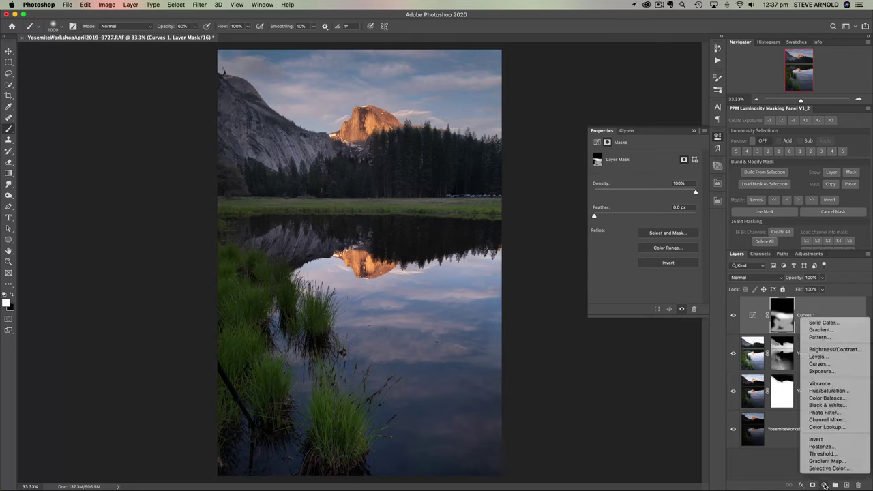
- Add a Curves 2 layer lifting the highlights with a lower midtone point, mask inverted
left_click(828, 367)
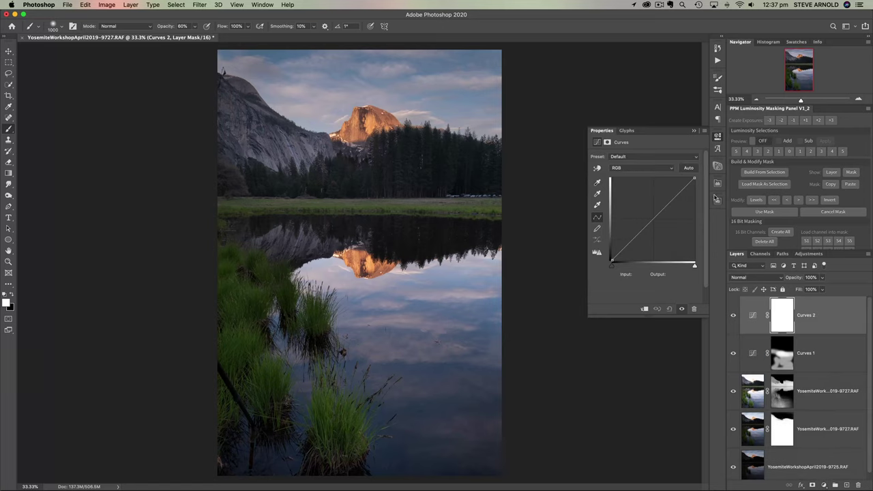
left_click_drag(682, 192, 682, 185)
left_click(644, 226)
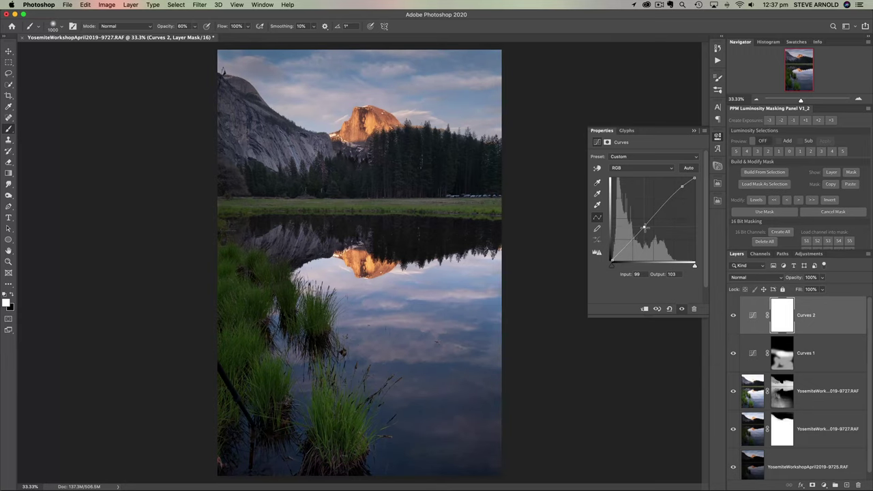
left_click_drag(682, 186, 680, 186)
left_click(780, 315)
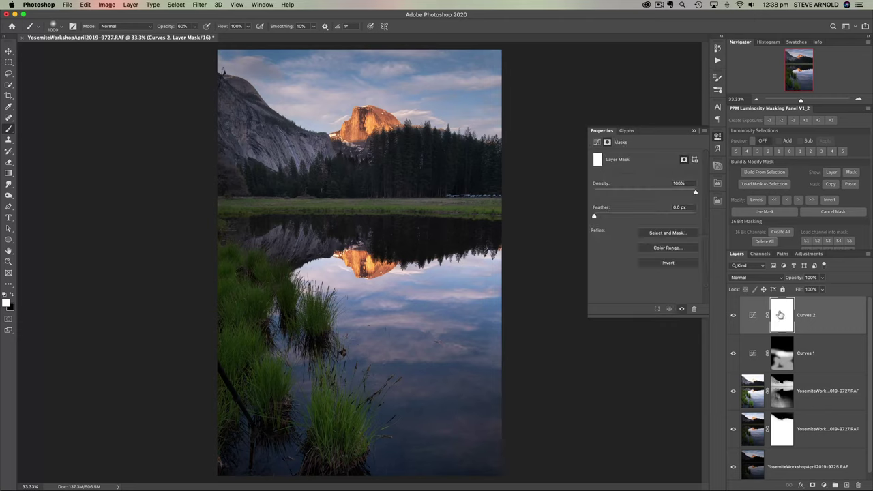
key("super+i")
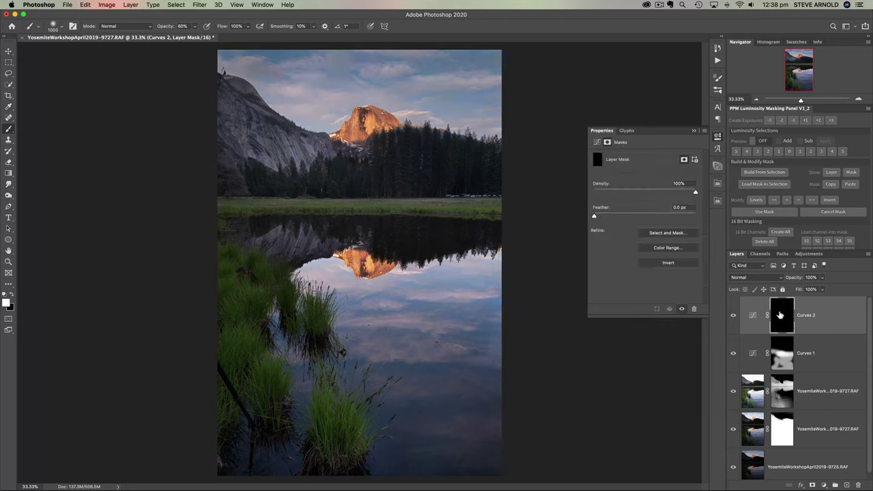
- Paint the Curves 2 brightening across the sky and show the Histogram
mouse_move(280, 60)
left_mouse_down()
mouse_move(482, 67)
mouse_move(338, 88)
mouse_move(419, 89)
mouse_move(252, 102)
left_mouse_up()
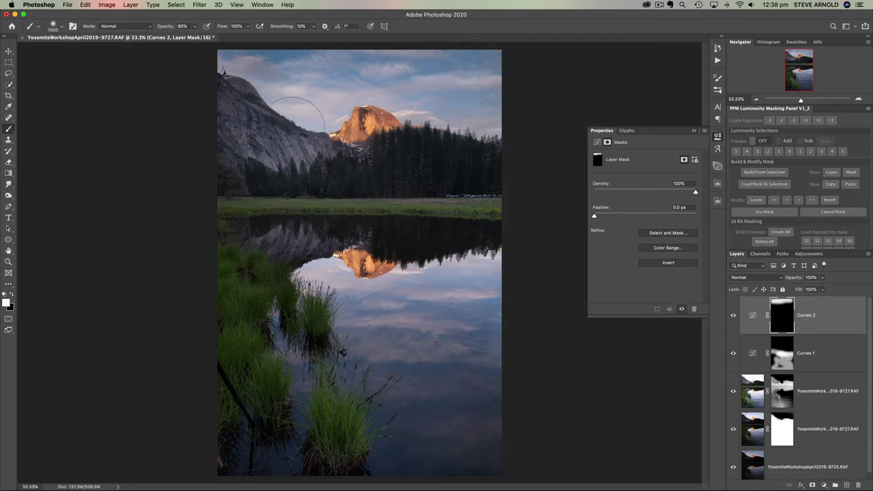
mouse_move(436, 85)
left_mouse_down()
mouse_move(519, 102)
mouse_move(362, 109)
mouse_move(525, 92)
mouse_move(464, 92)
left_mouse_up()
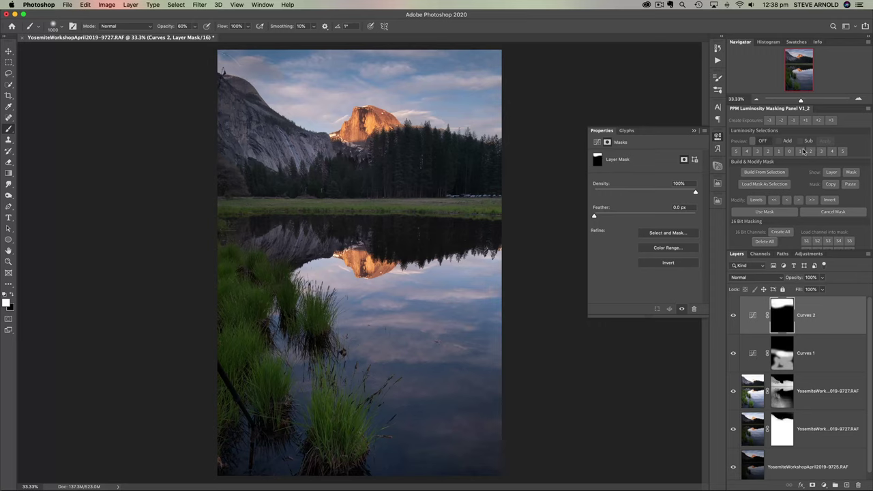
left_click(768, 42)
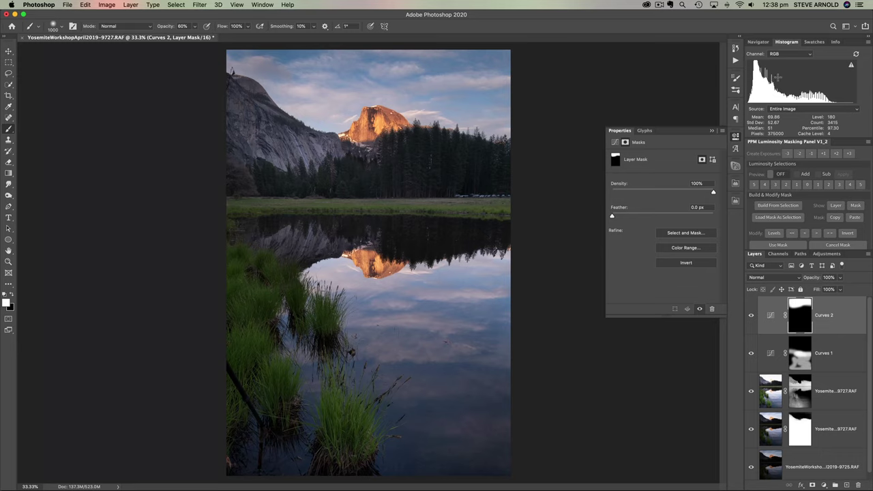
- Return to the Navigator and enlarge its preview of the whole photo
left_click(759, 42)
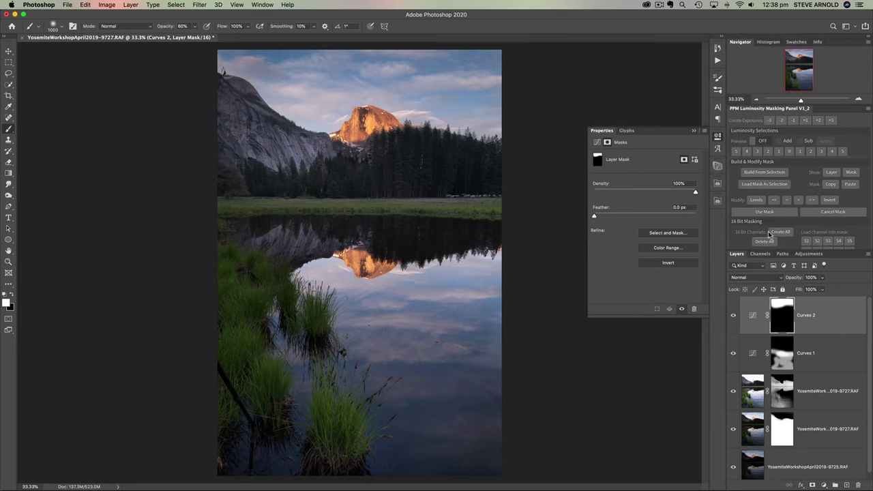
left_click_drag(827, 107, 829, 153)
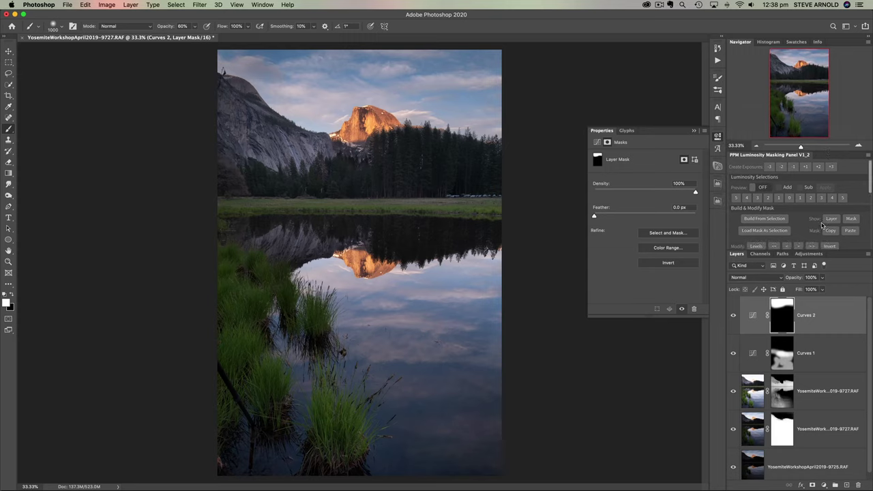
left_click(824, 485)
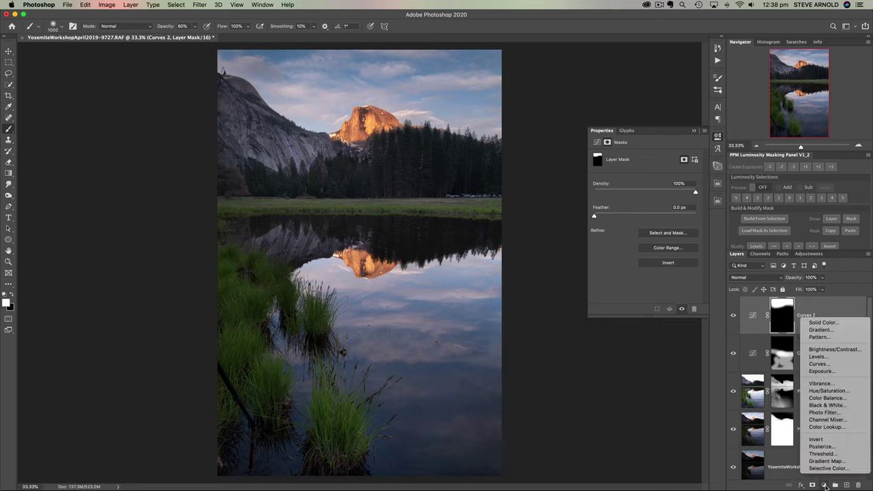
- Add a Levels 1 layer with the white input point moved to 205
left_click(818, 358)
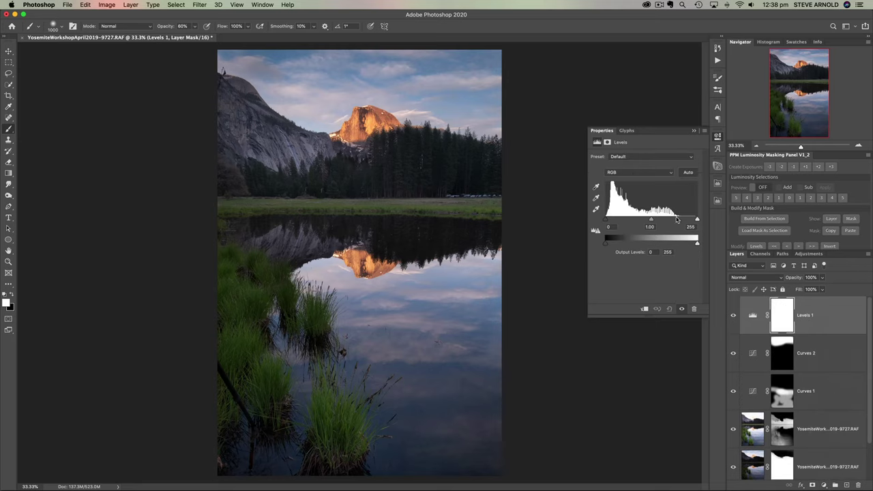
left_click_drag(697, 223, 680, 222)
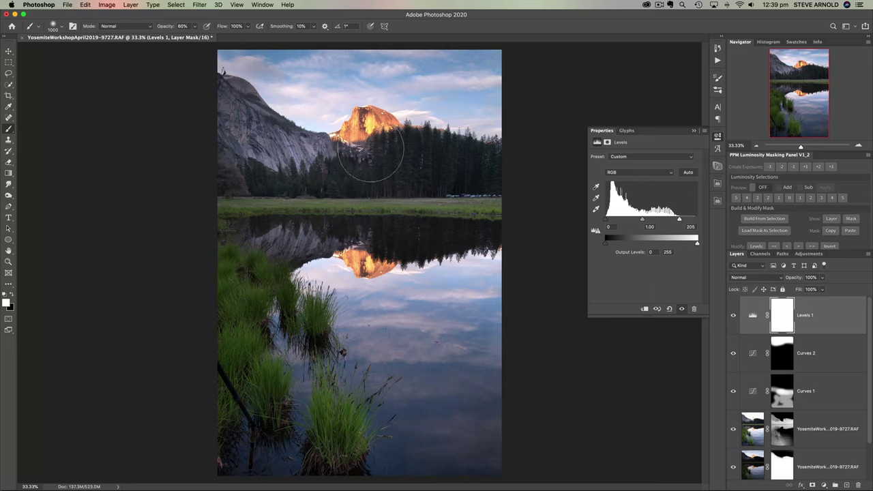
key("bracketleft")
key("bracketleft")
key("bracketleft")
key("bracketleft")
key("bracketleft")
key("bracketleft")
key("bracketleft")
- Check the Red, Green and Blue channels of Levels 1, return to RGB, and target its mask
left_click(610, 174)
left_click(618, 181)
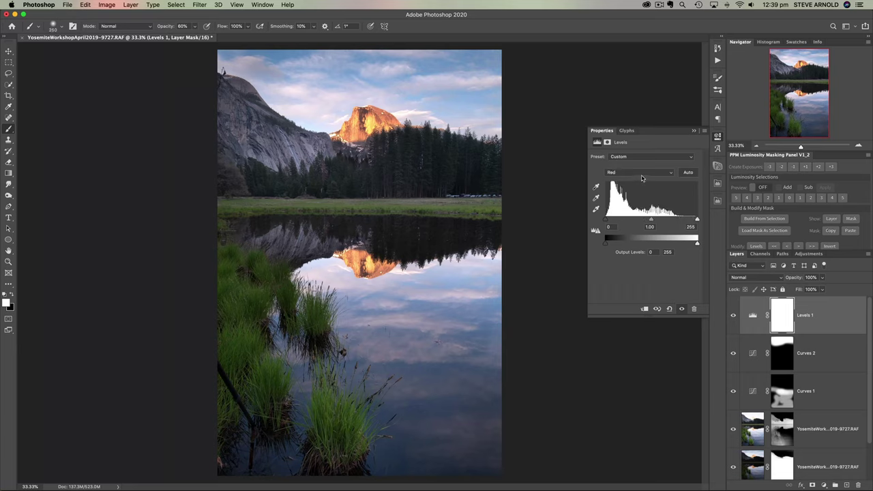
left_click(642, 175)
left_click(643, 179)
left_click(645, 177)
left_click(645, 180)
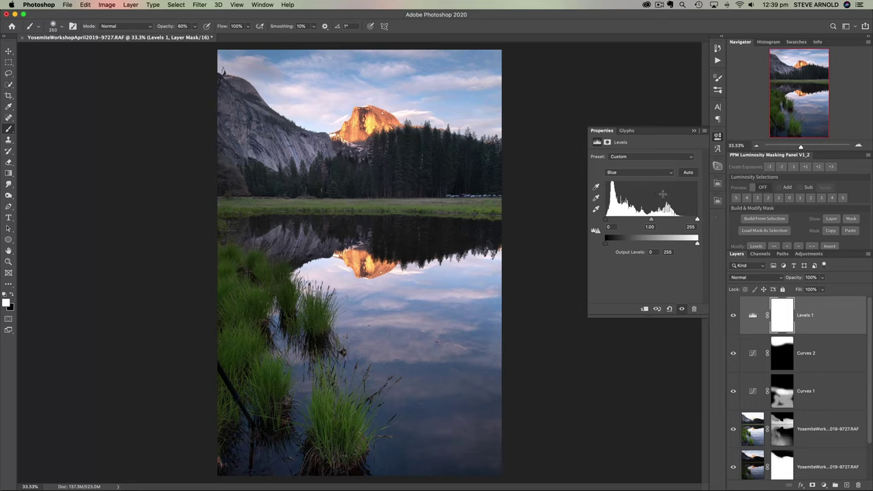
left_click(642, 175)
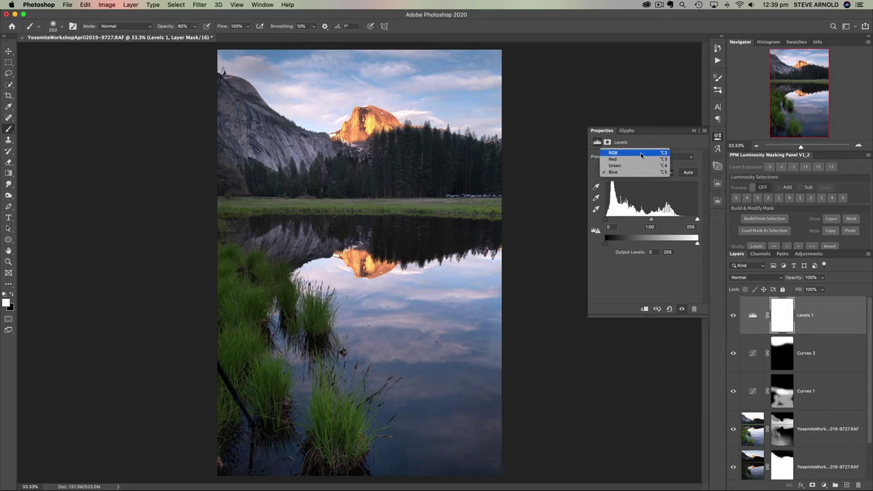
left_click(641, 154)
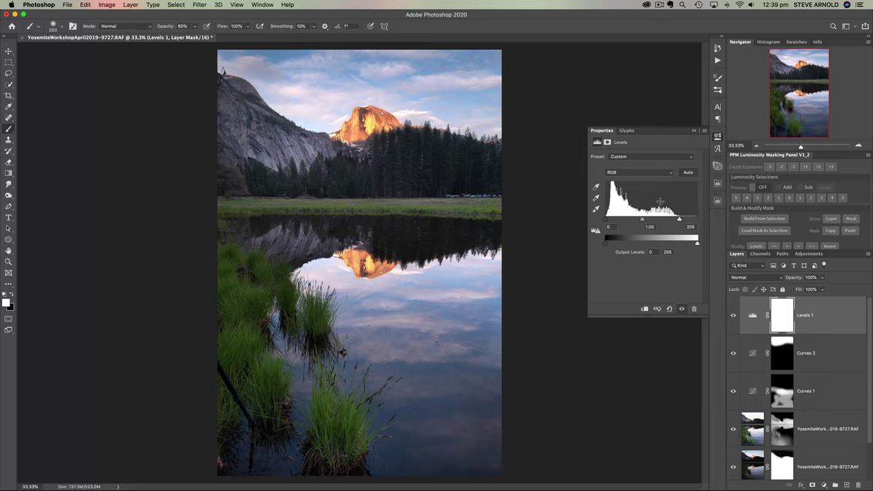
left_click(785, 325)
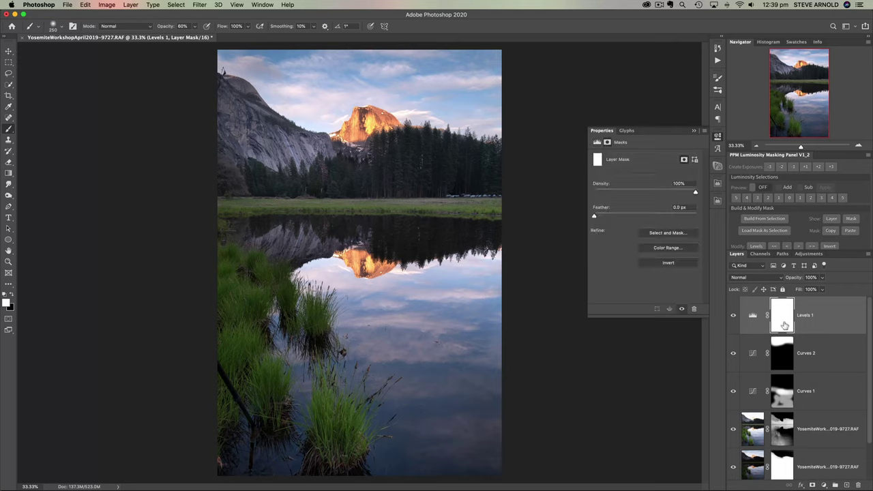
- Paint black on the Levels 1 mask over Half Dome and its reflection, checking the whole photo
left_click(12, 294)
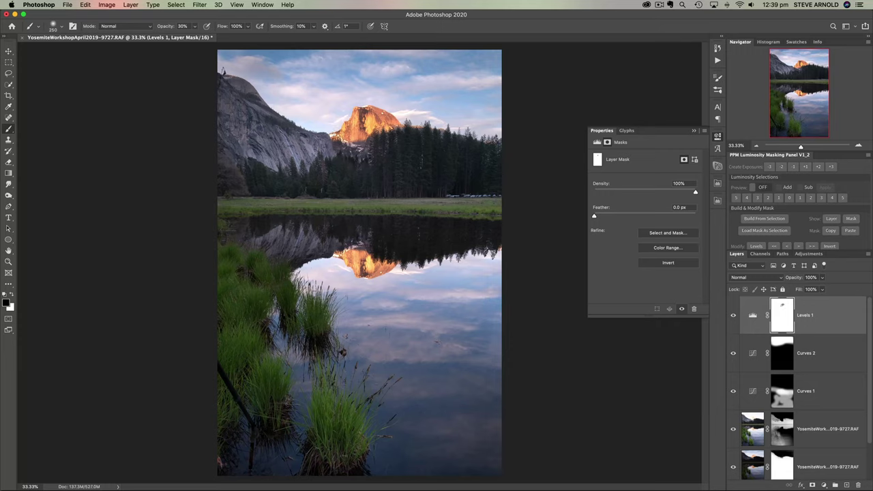
left_click(349, 273)
left_click(756, 146)
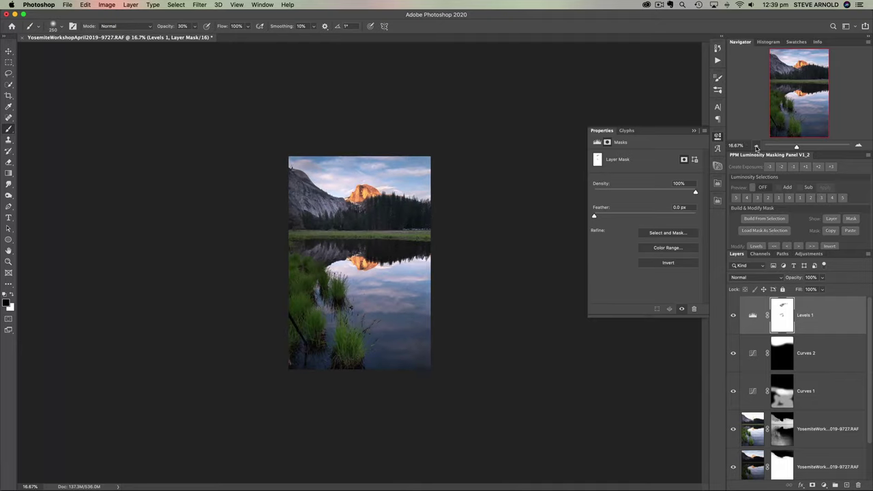
left_click(756, 146)
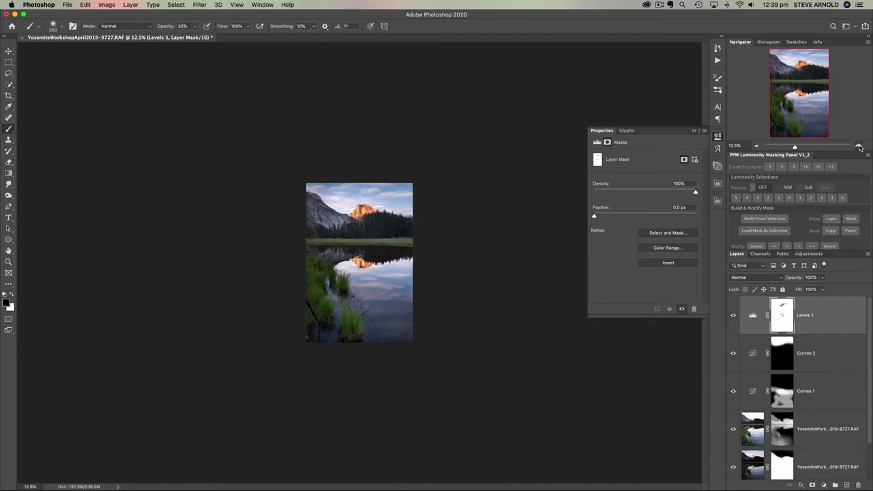
left_click(858, 146)
left_click(858, 146)
left_click(858, 146)
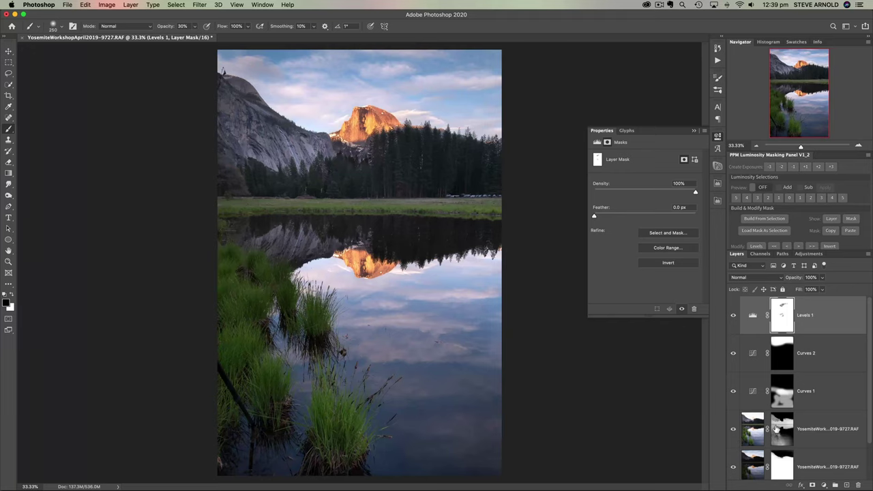
- Add a Levels 2 layer with the white input at 243 and its mask inverted to black
left_click(823, 485)
left_click(827, 362)
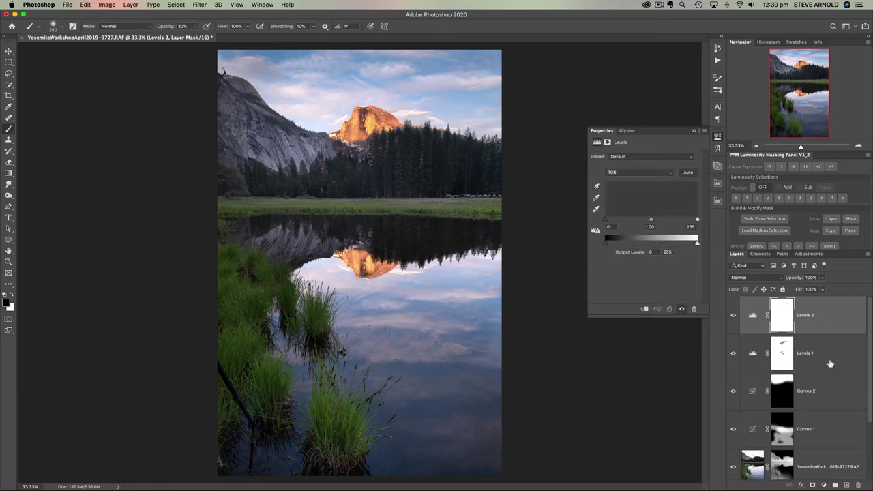
left_click_drag(696, 220, 648, 224)
left_click(786, 325)
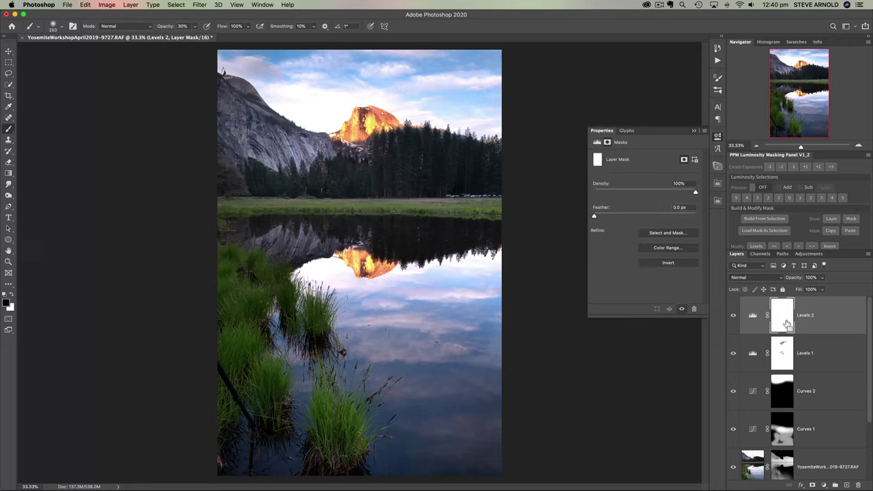
key("super+i")
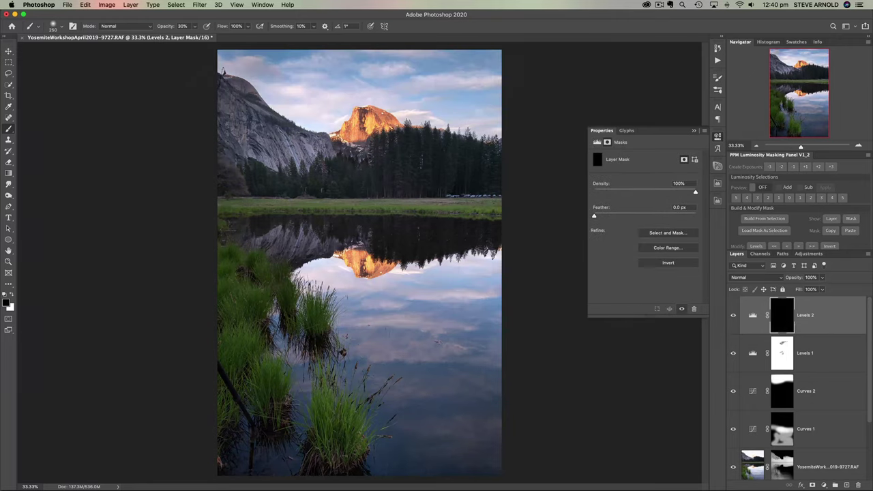
- Paint white with an 800 px brush over the left grass and turn Levels 2 back on
left_click(11, 294)
key("bracketright")
key("bracketright")
key("bracketright")
key("bracketright")
key("bracketright")
key("bracketright")
mouse_move(241, 302)
left_mouse_down()
mouse_move(252, 379)
mouse_move(226, 316)
mouse_move(236, 275)
mouse_move(255, 279)
mouse_move(269, 299)
mouse_move(261, 391)
mouse_move(355, 418)
mouse_move(334, 448)
mouse_move(278, 397)
mouse_move(239, 401)
left_mouse_up()
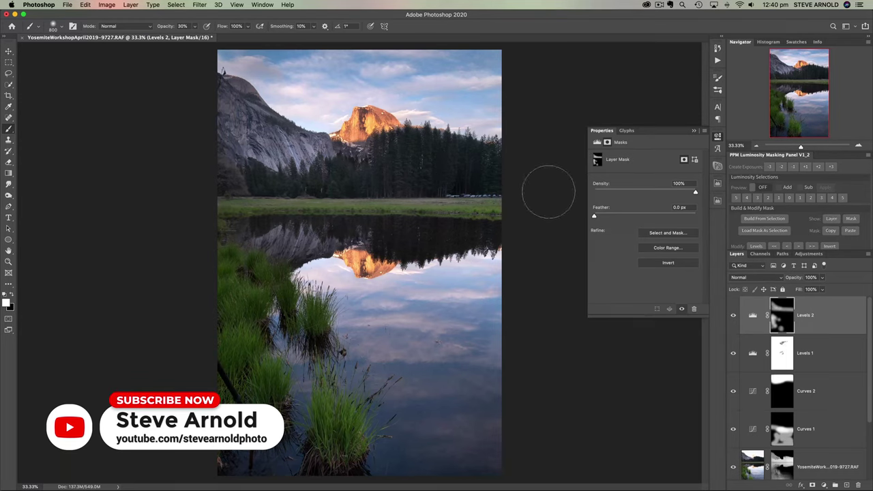
mouse_move(388, 161)
left_mouse_down()
mouse_move(247, 171)
mouse_move(508, 193)
left_mouse_up()
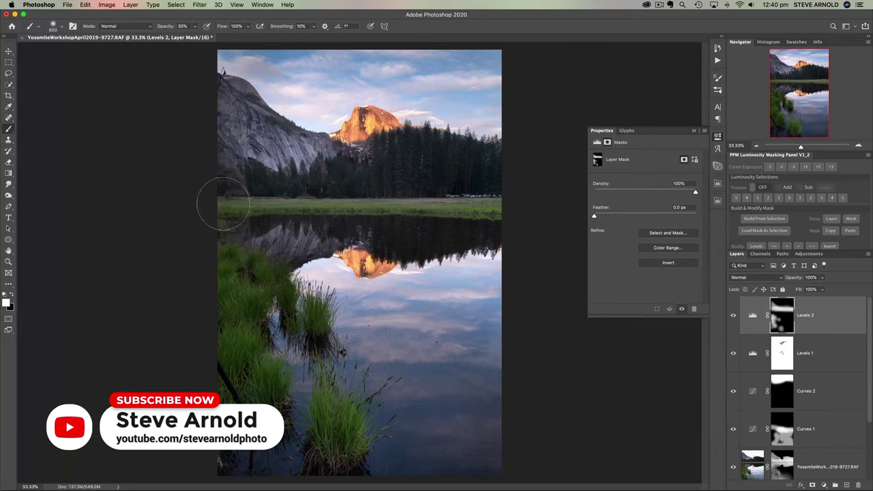
left_click(733, 316)
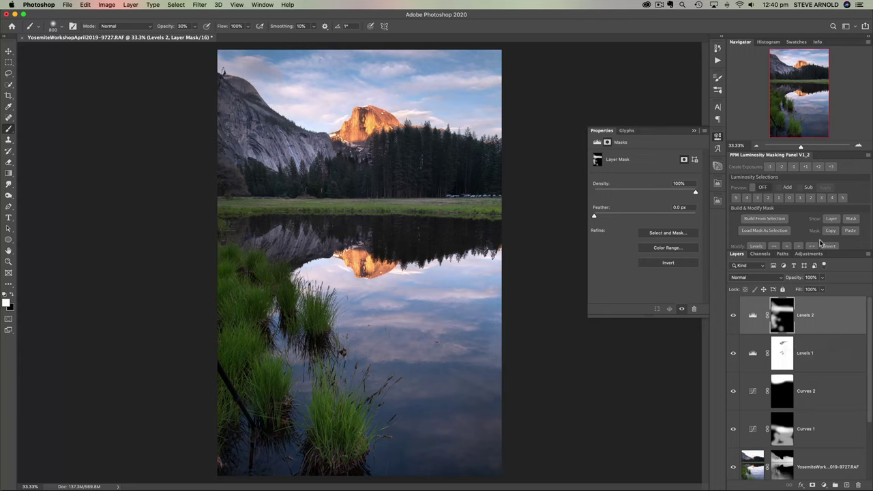
- Scroll the PPM Luminosity Masking panel to Effects and apply the Orton effect
scroll(827, 219, "down", 5)
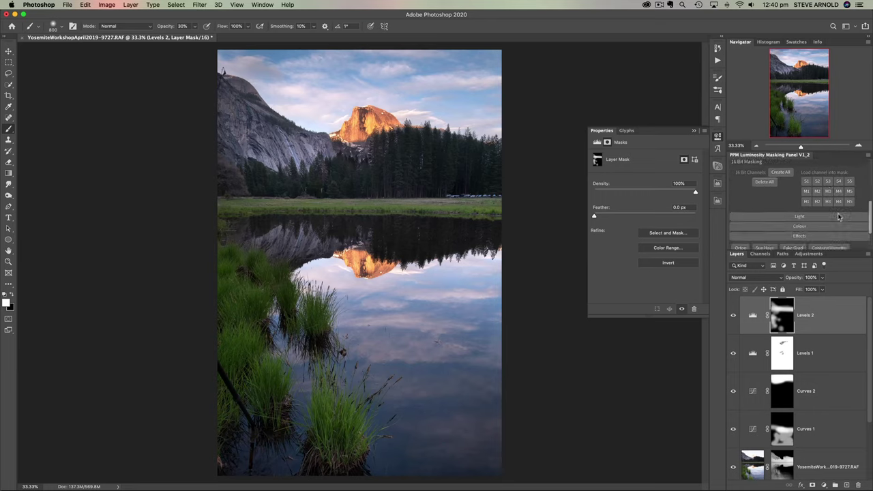
scroll(839, 217, "down", 3)
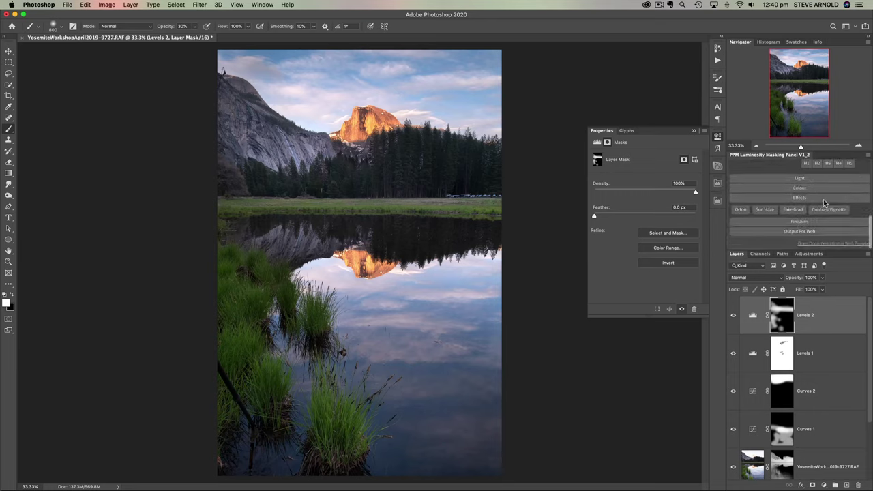
left_click(738, 211)
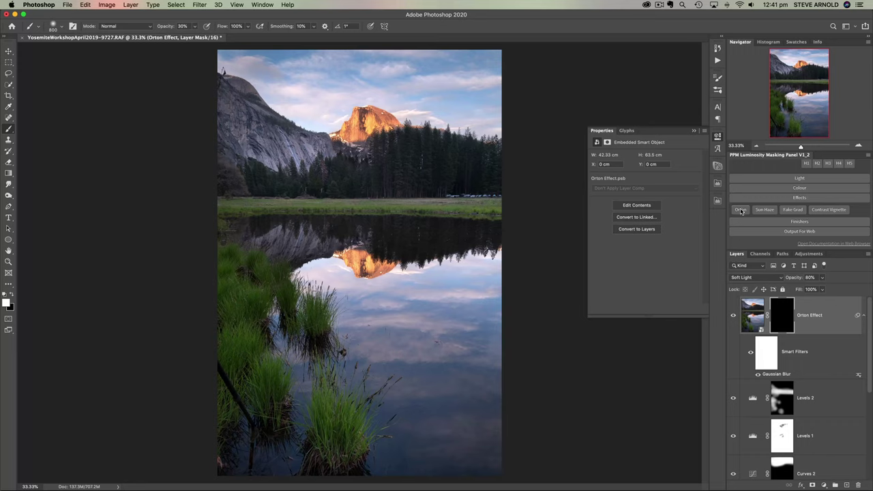
- Finish the PPM Orton action and show the Orton Effect layer's black mask properties
left_click(740, 212)
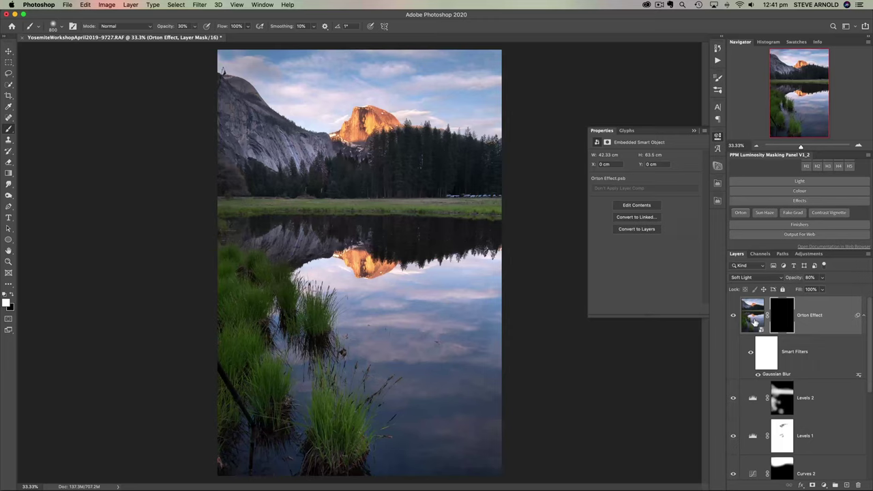
left_click(788, 316)
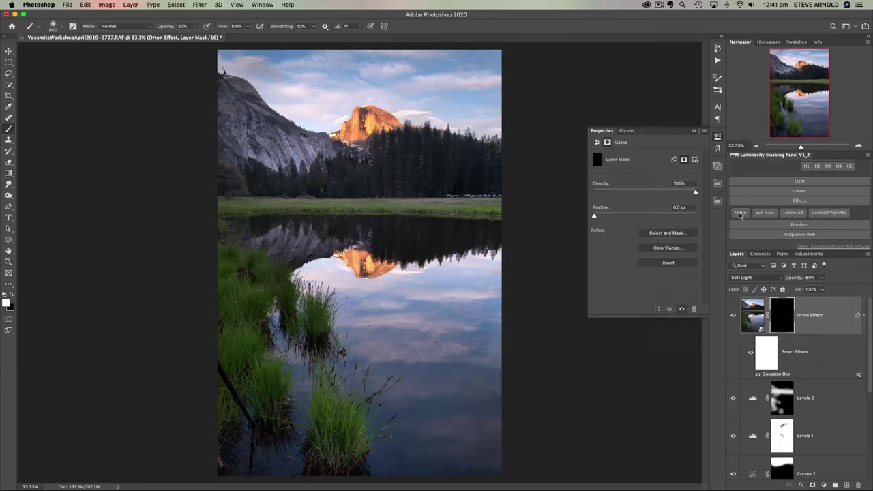
- Invert the Orton Effect mask to white and turn on the PPM luminosity selection Preview
left_click(784, 314)
key("super+i")
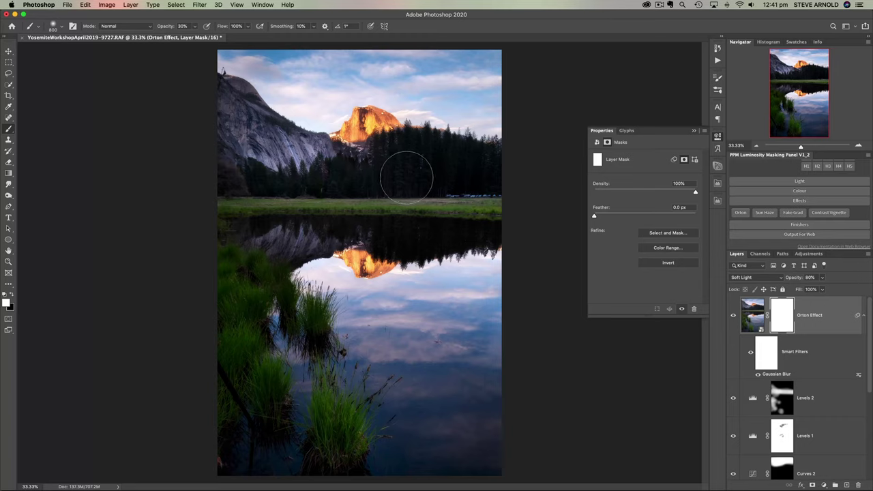
scroll(820, 195, "up", 4)
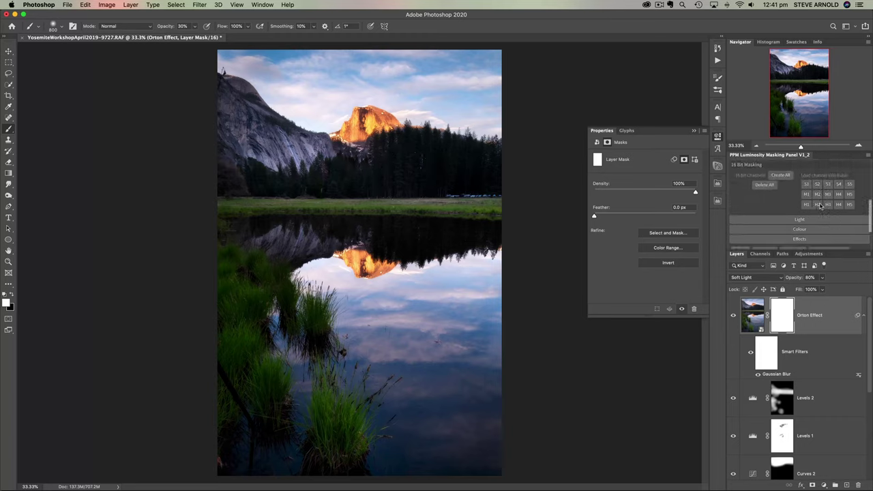
scroll(762, 205, "down", 5)
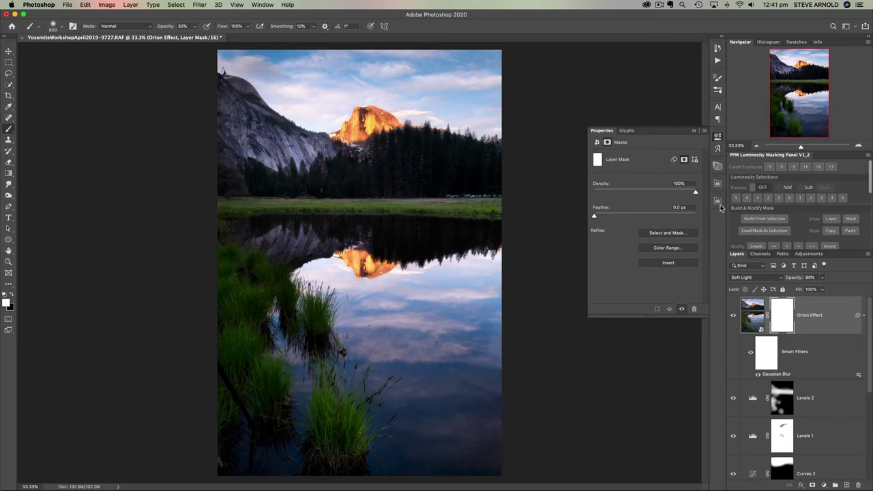
left_click(762, 187)
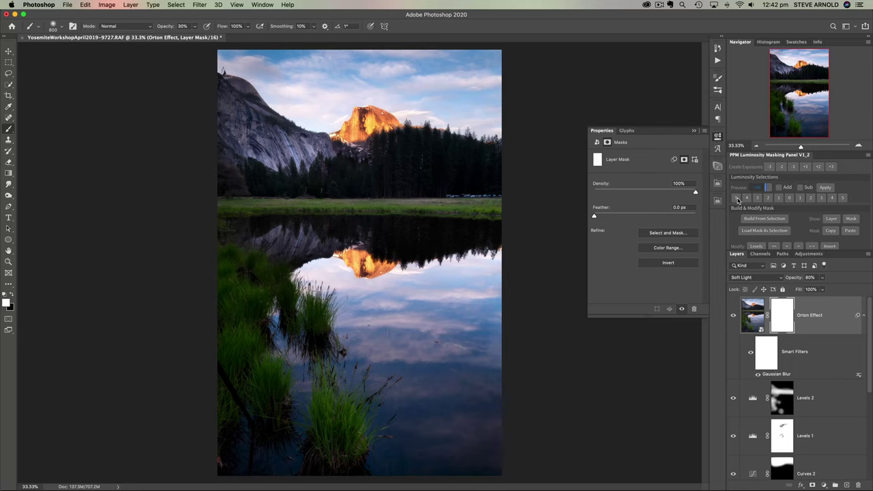
- Preview the darkest-tones luminosity mask and raise its Levels black input to 134
left_click(737, 198)
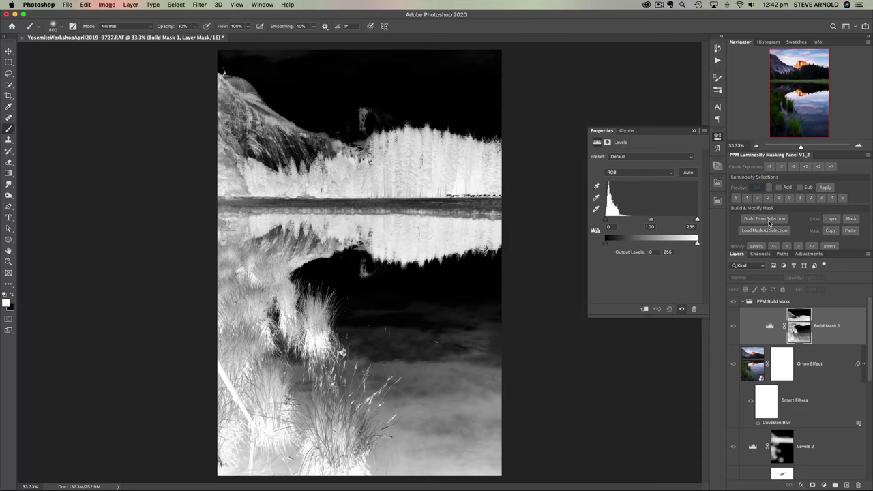
scroll(769, 224, "down", 1)
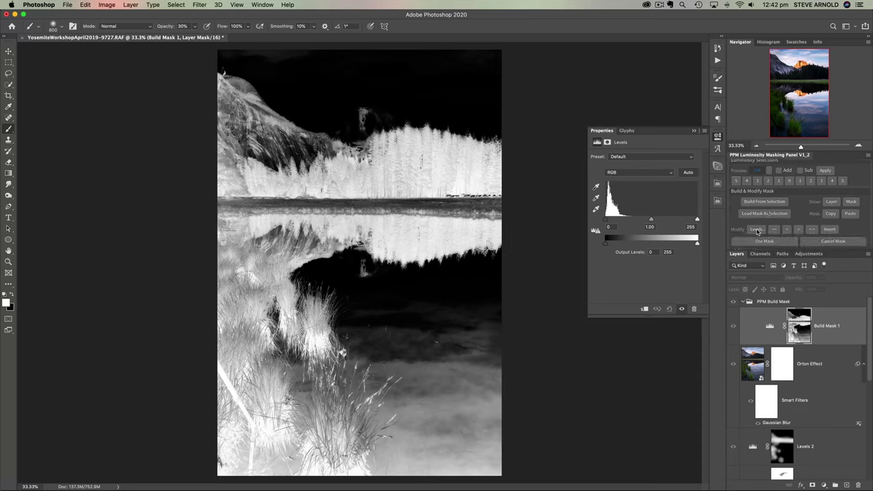
left_click(757, 230)
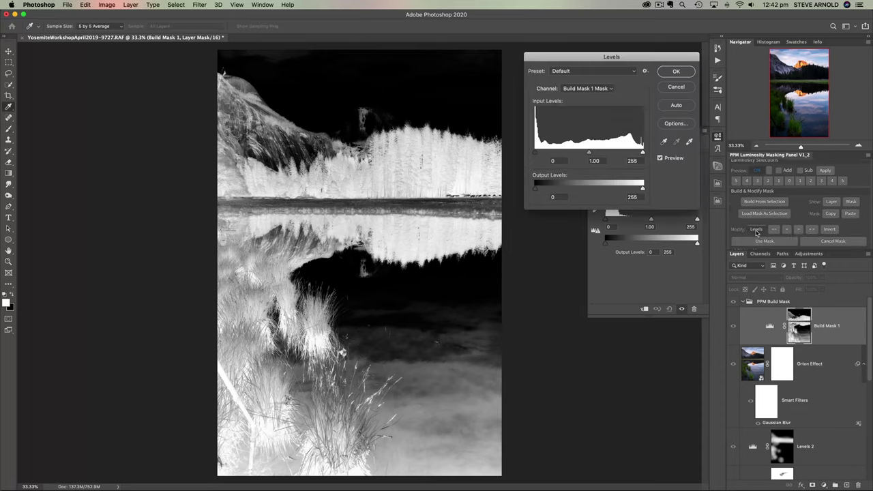
left_click_drag(535, 152, 592, 155)
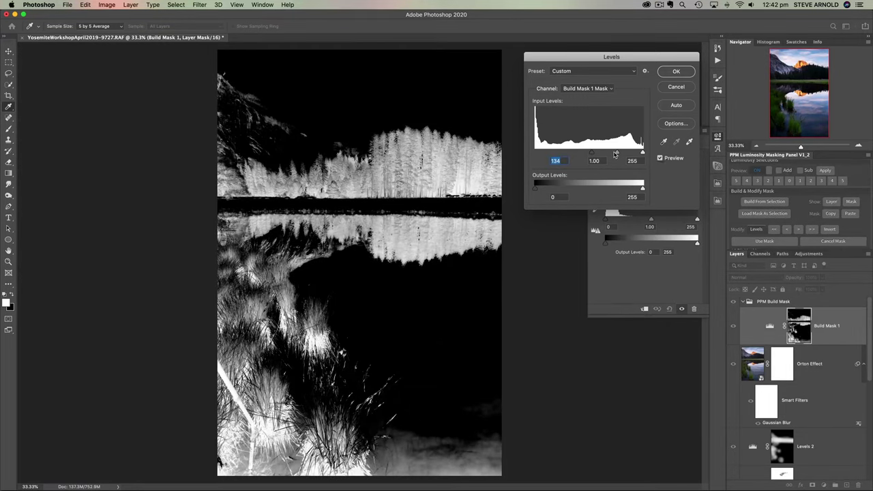
left_click(676, 72)
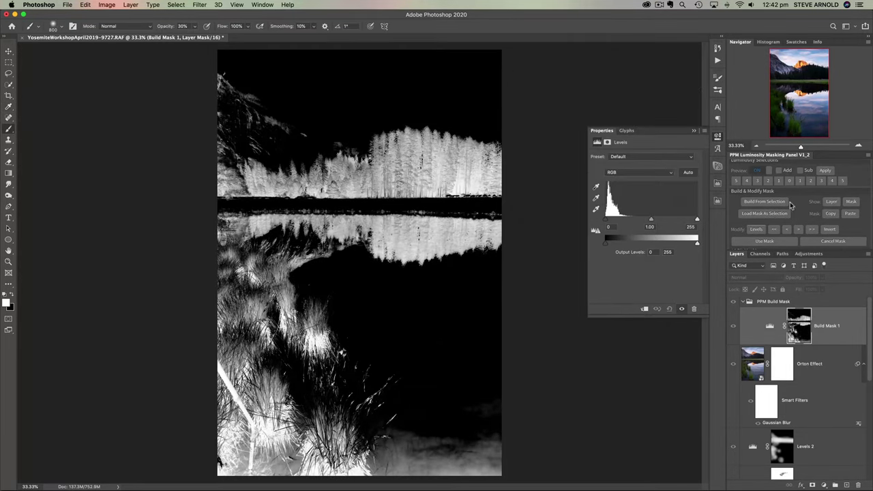
- Apply the refined luminosity mask to the Orton Effect mask, deselect, and set black as foreground
left_click(759, 244)
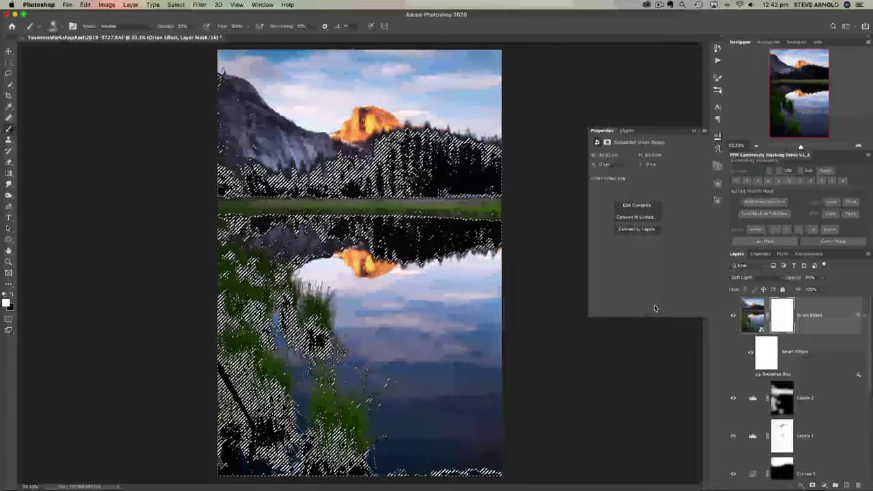
key("super+d")
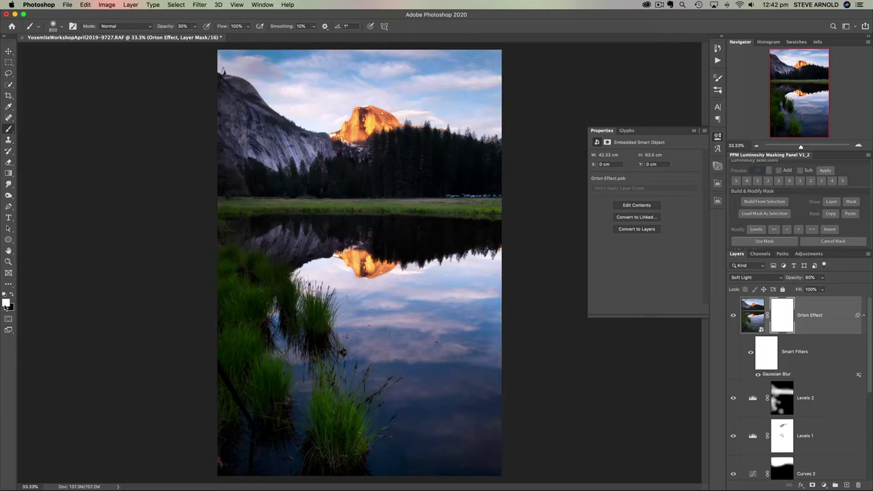
left_click(11, 294)
- Paint black with a 1300 brush over the trees, reflection and grass, then view the mask alone
key("bracketright")
key("bracketright")
key("bracketright")
key("bracketright")
key("bracketright")
left_click(357, 170)
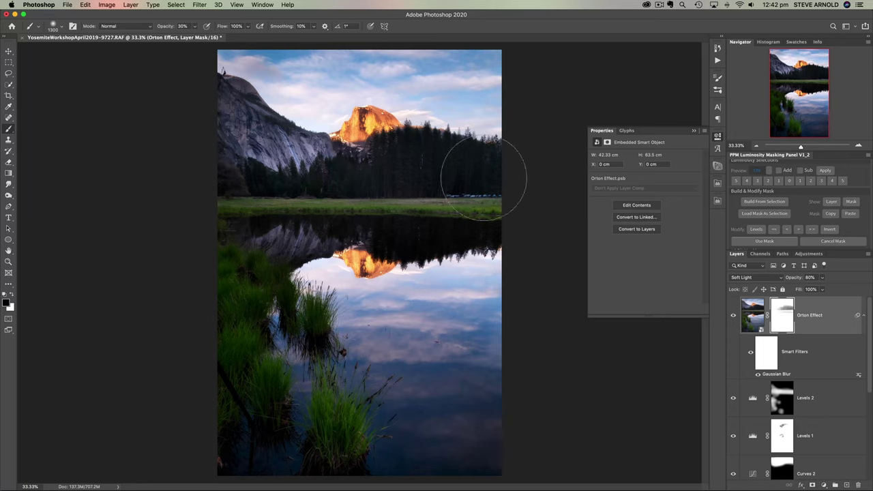
left_click(468, 213)
left_click(204, 186)
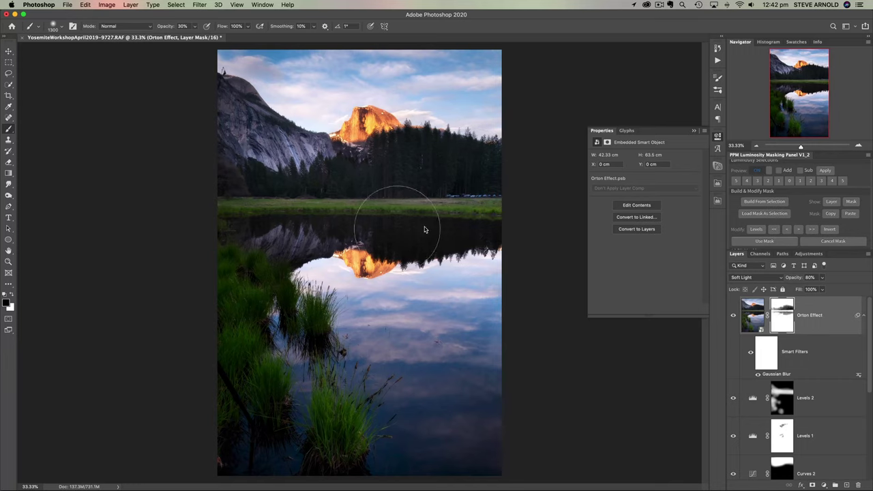
mouse_move(236, 296)
left_mouse_down()
mouse_move(267, 400)
mouse_move(234, 289)
left_mouse_up()
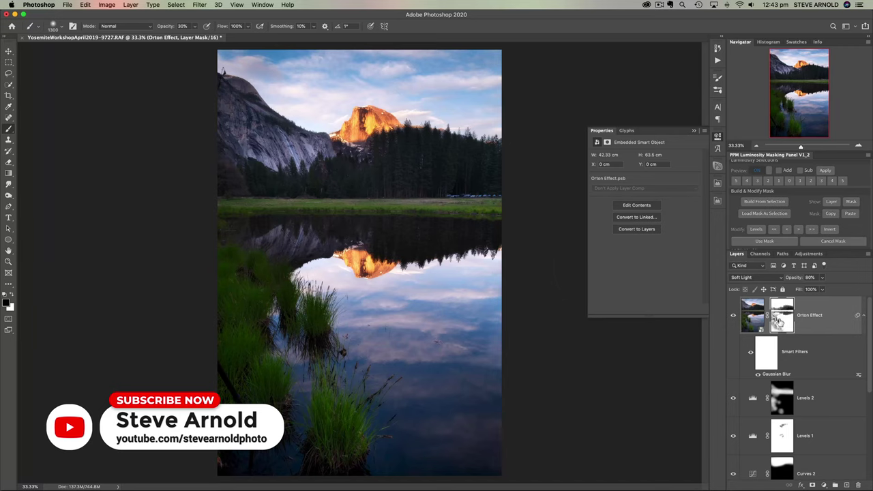
left_click(778, 323, "alt")
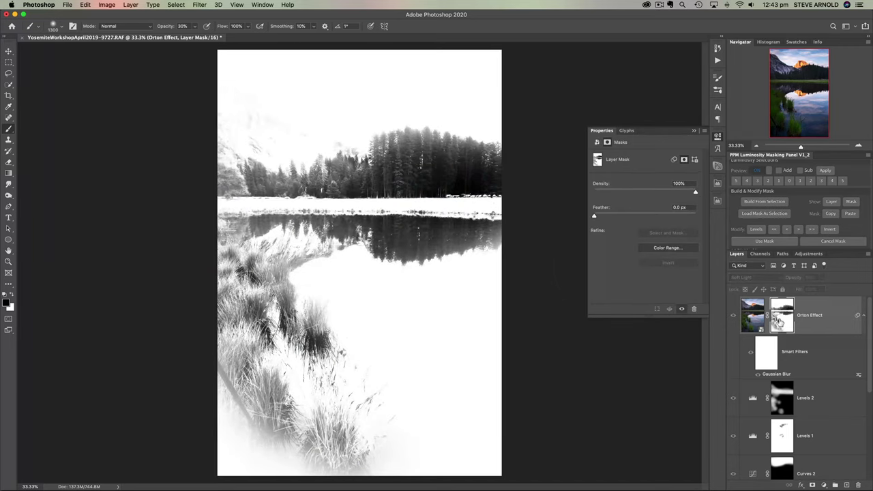
- Return to the colour composite and lower the Orton Effect layer's opacity from 80% to 51%
left_click(778, 324, "alt")
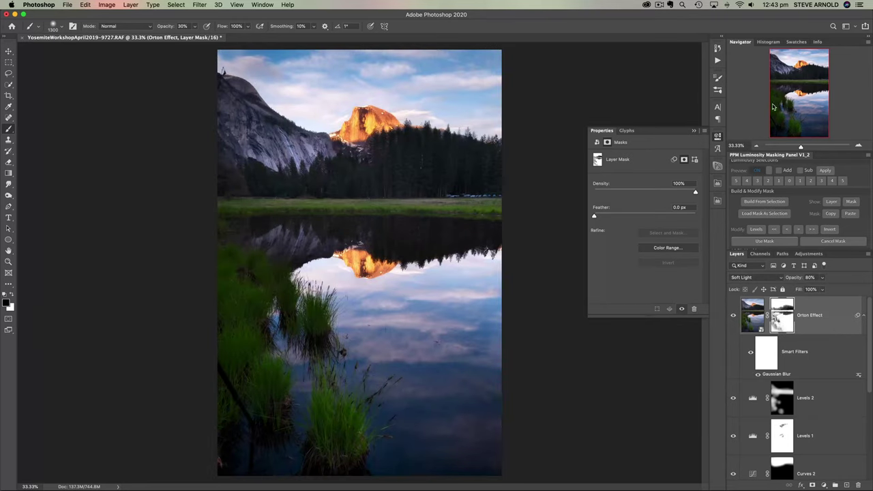
left_click(756, 146)
left_click(757, 146)
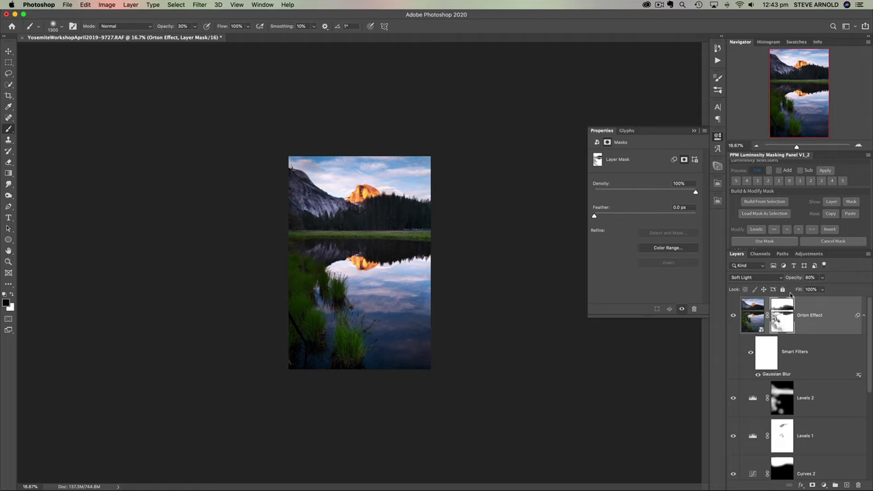
left_click_drag(794, 280, 784, 281)
left_click(858, 146)
left_click(858, 146)
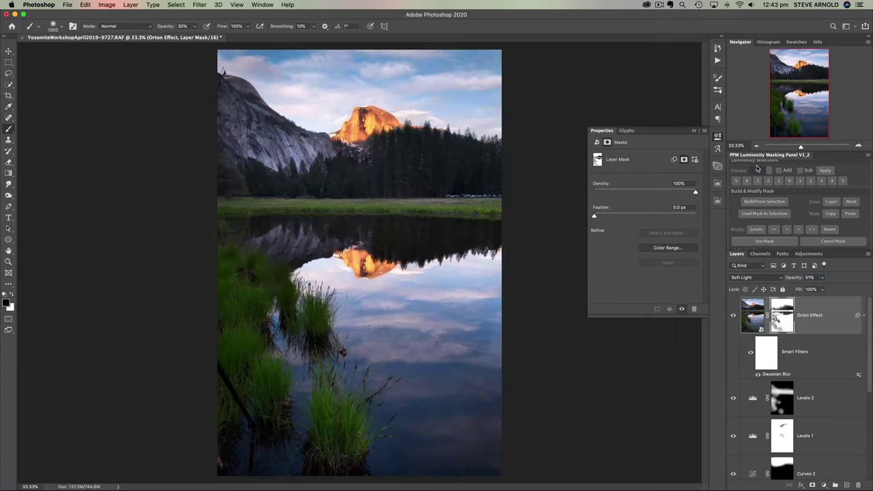